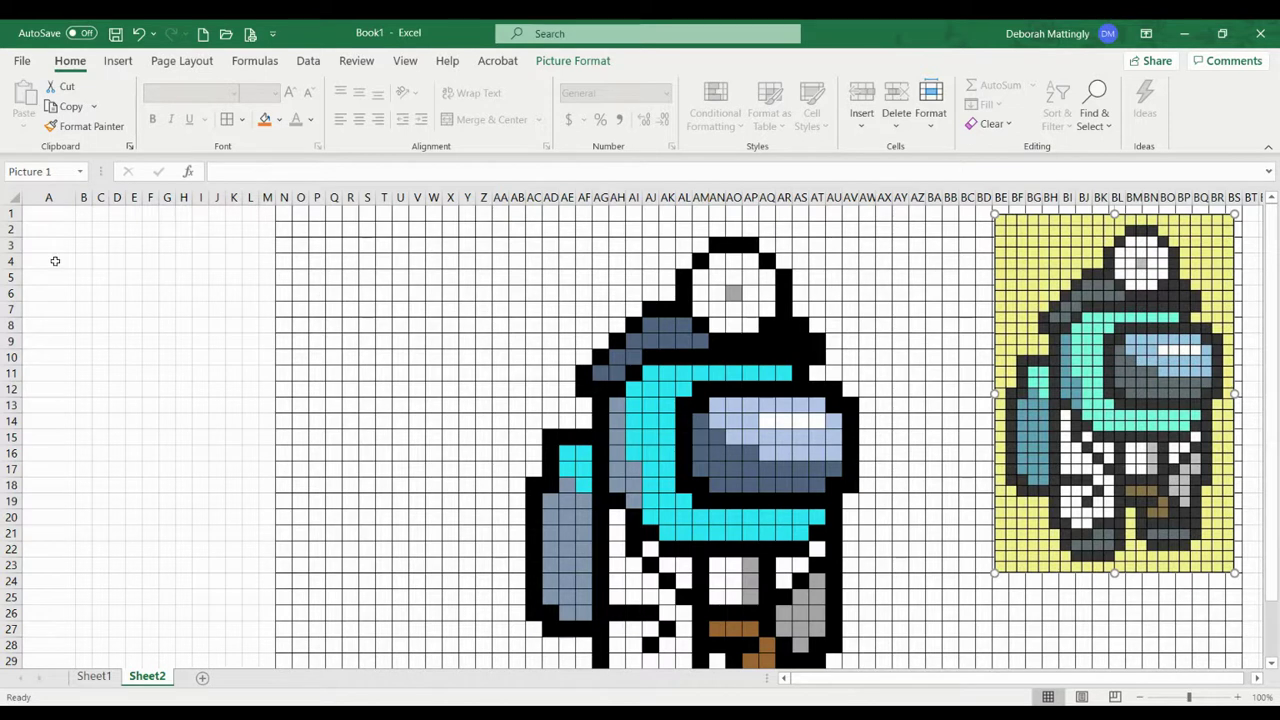
Fill column A with a series starting at 1 in A4, ending at 10 in A13, and clear the extra number in A14.
{"action": "left_click", "coordinate": [52, 260]}
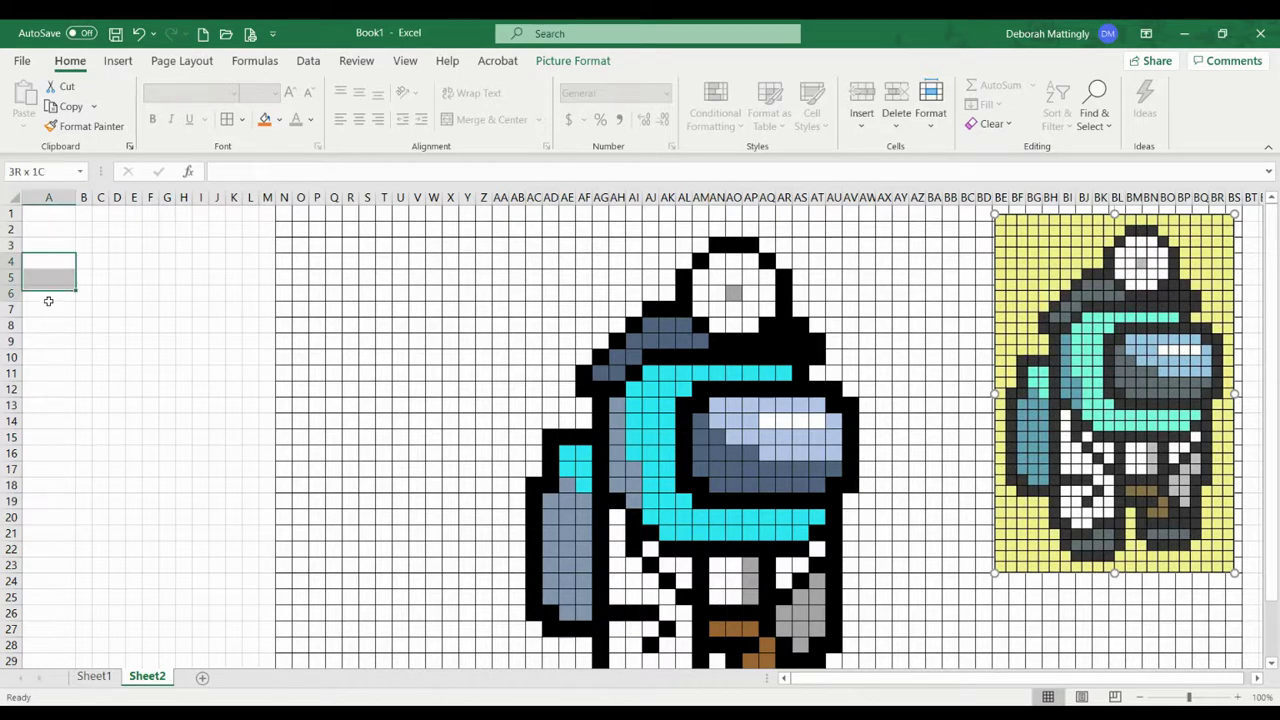
{"action": "type", "text": "1"}
{"action": "key", "text": "Return"}
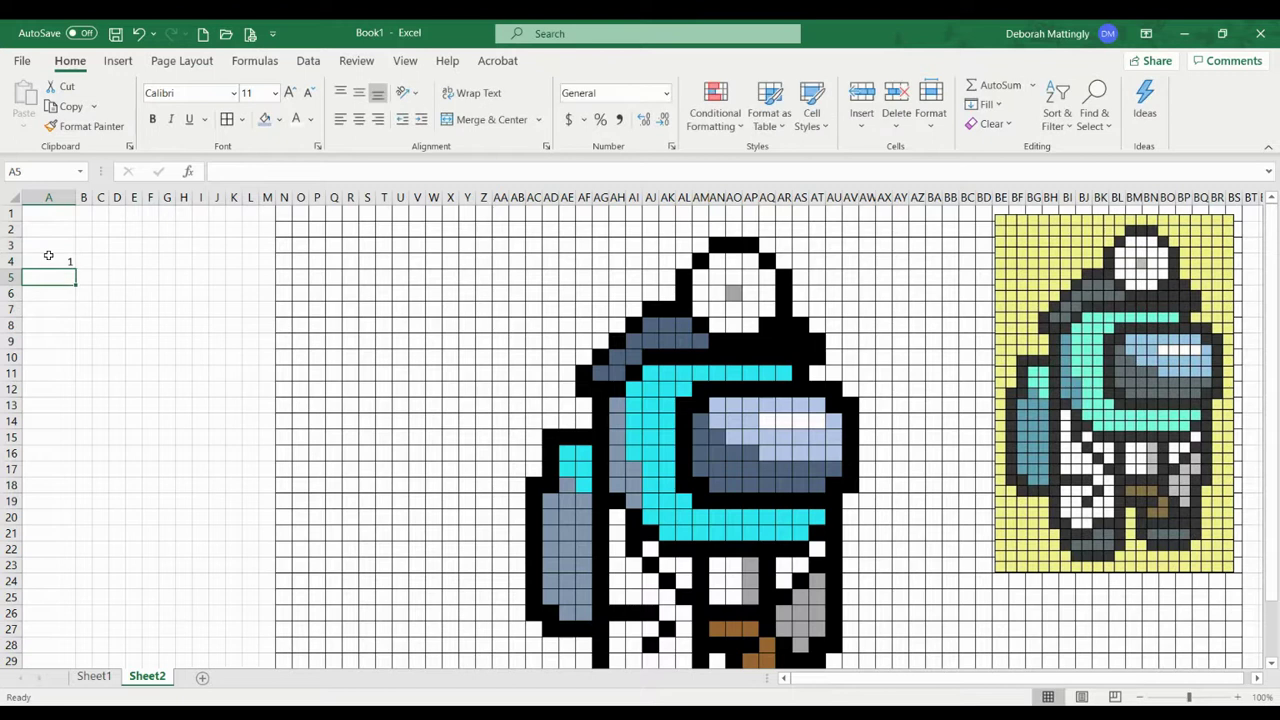
{"action": "left_click", "coordinate": [66, 262]}
{"action": "left_click_drag", "start_coordinate": [77, 269], "coordinate": [75, 430]}
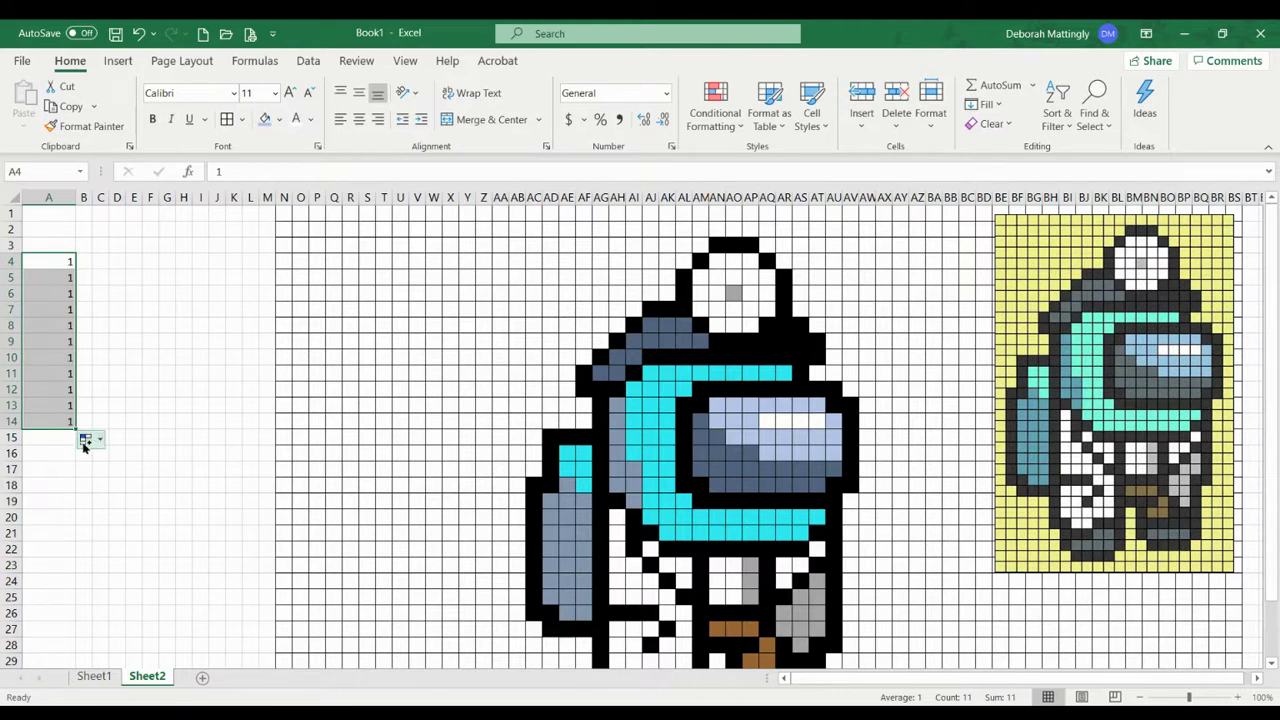
{"action": "left_click", "coordinate": [87, 441]}
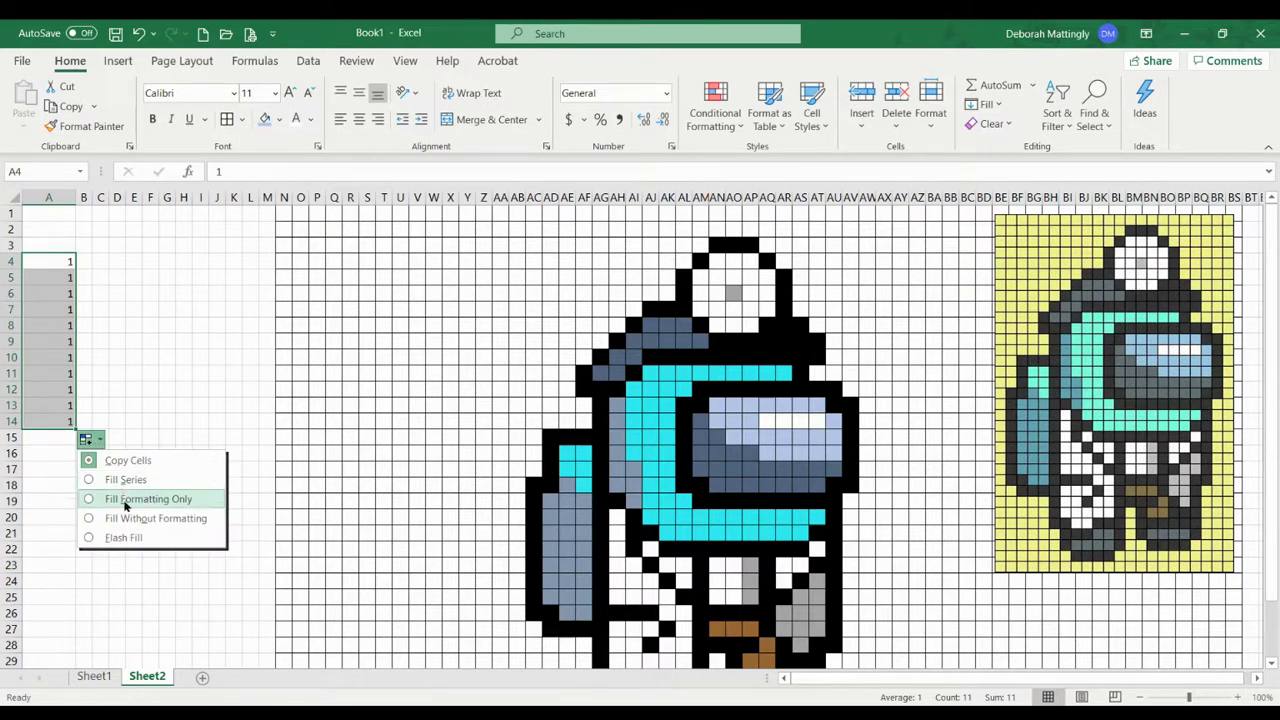
{"action": "left_click", "coordinate": [126, 480]}
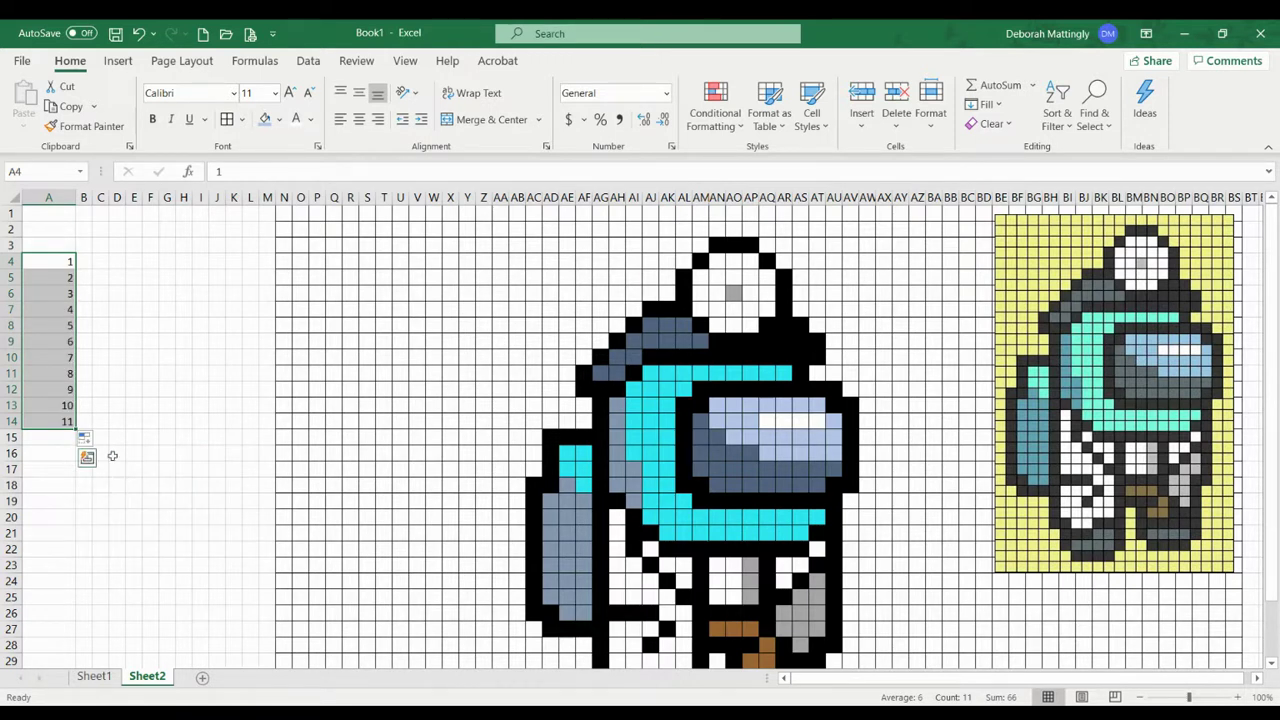
{"action": "left_click", "coordinate": [60, 420]}
{"action": "key", "text": "Delete"}
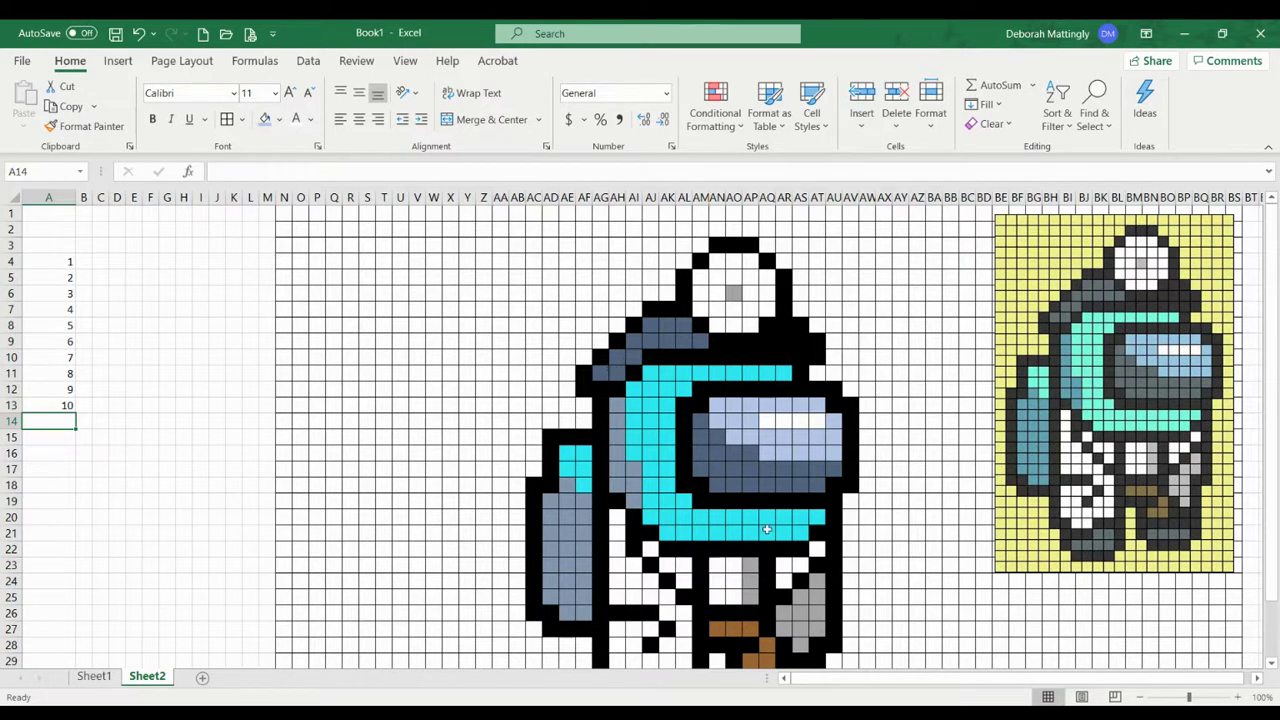
Set the Find format to match brown cell AN27 in the pixel picture.
{"action": "scroll", "coordinate": [892, 545], "scroll_direction": "down", "scroll_amount": 1}
{"action": "scroll", "coordinate": [892, 545], "scroll_direction": "down", "scroll_amount": 1}
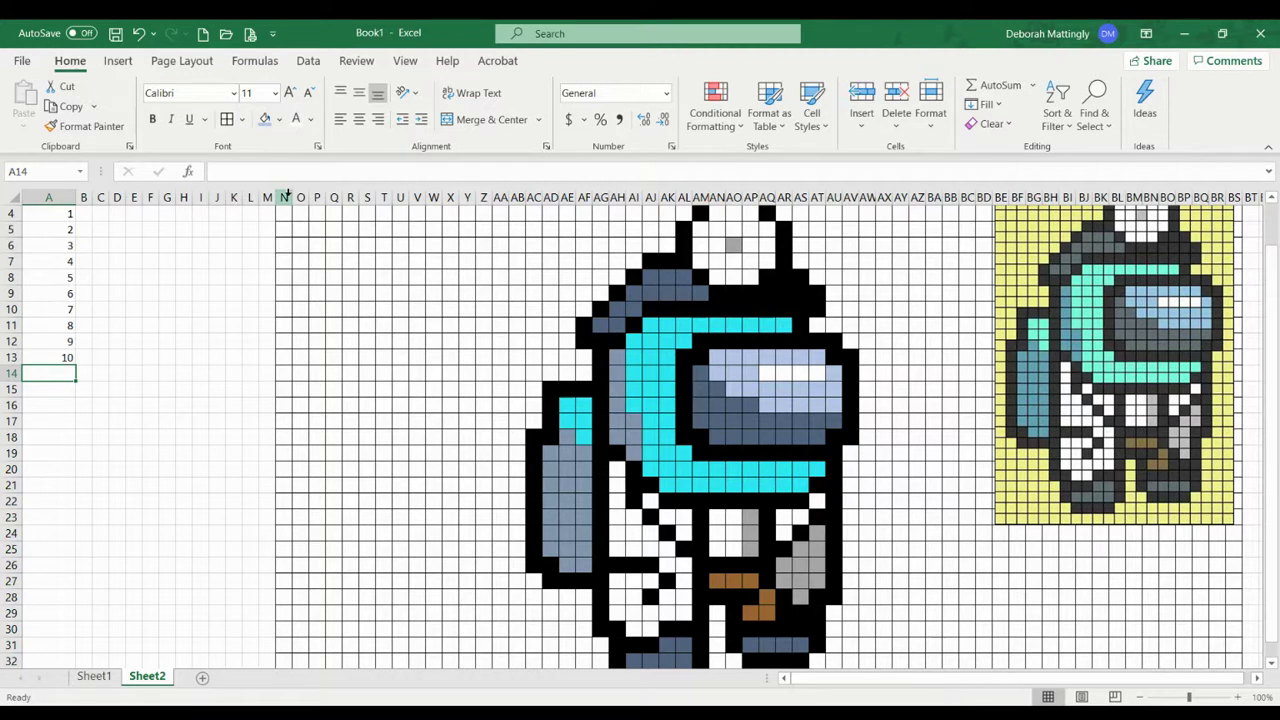
{"action": "left_click", "coordinate": [1104, 128]}
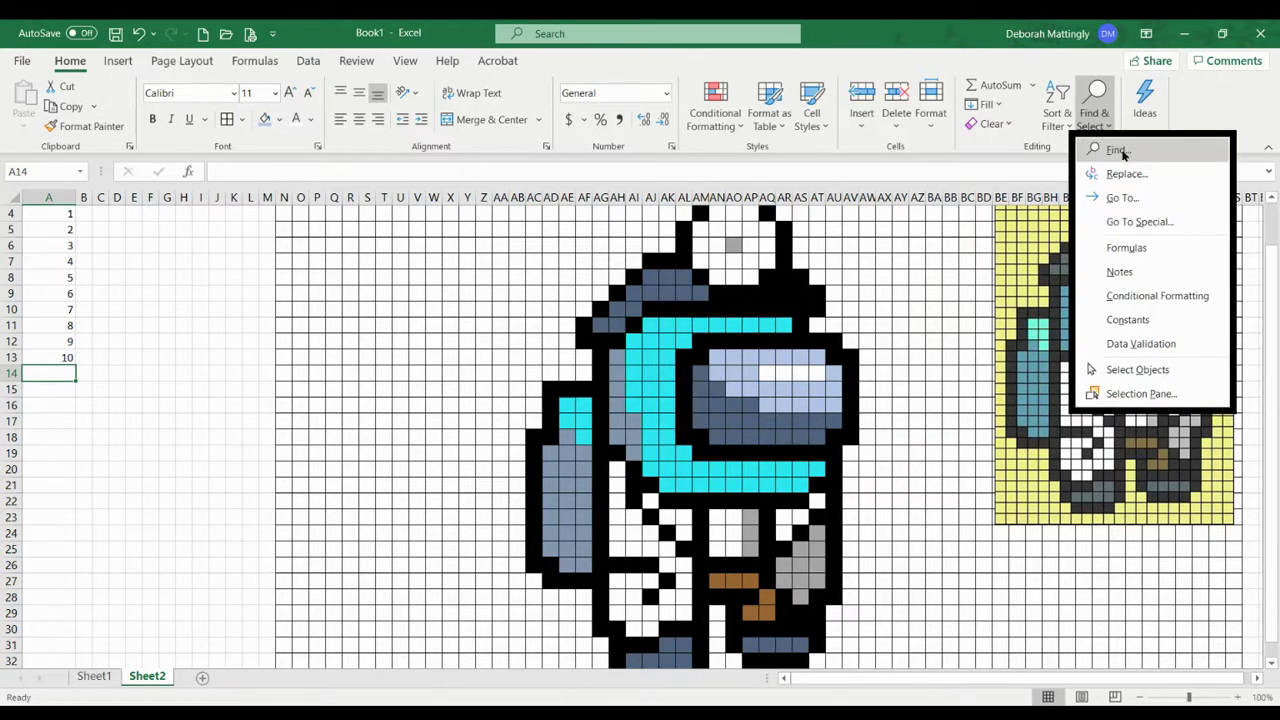
{"action": "left_click", "coordinate": [1116, 150]}
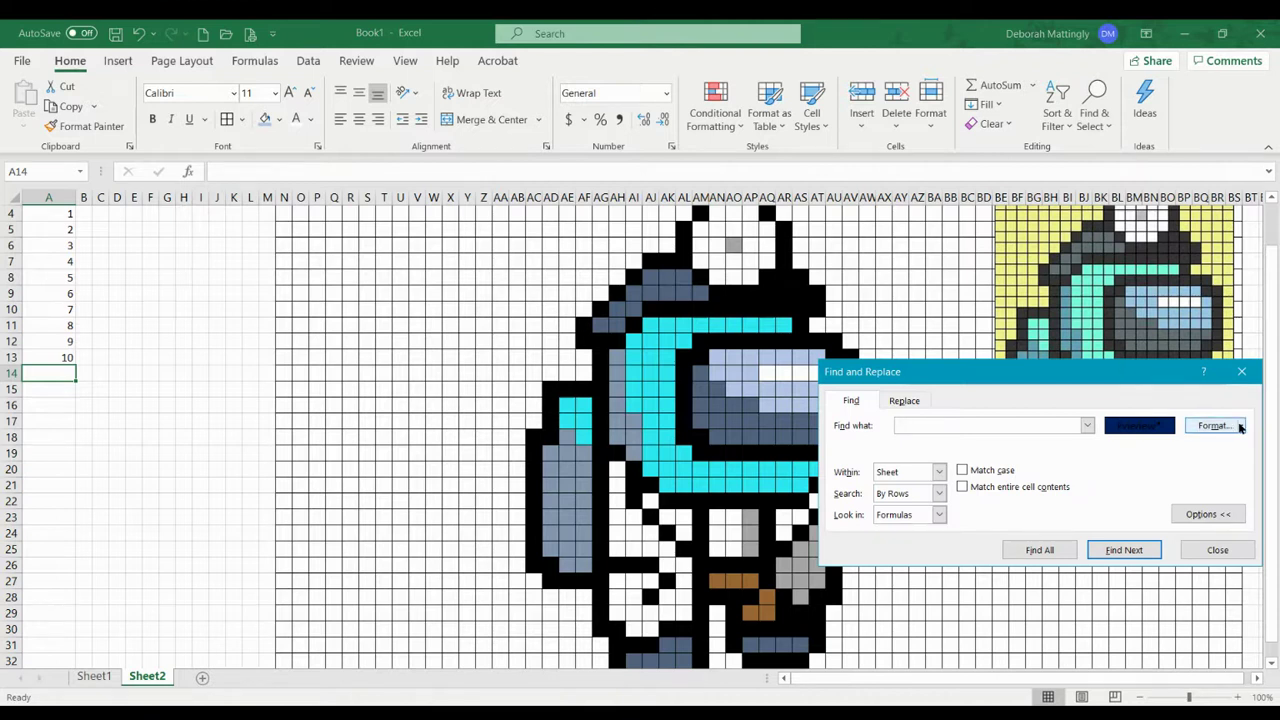
{"action": "left_click", "coordinate": [1212, 514]}
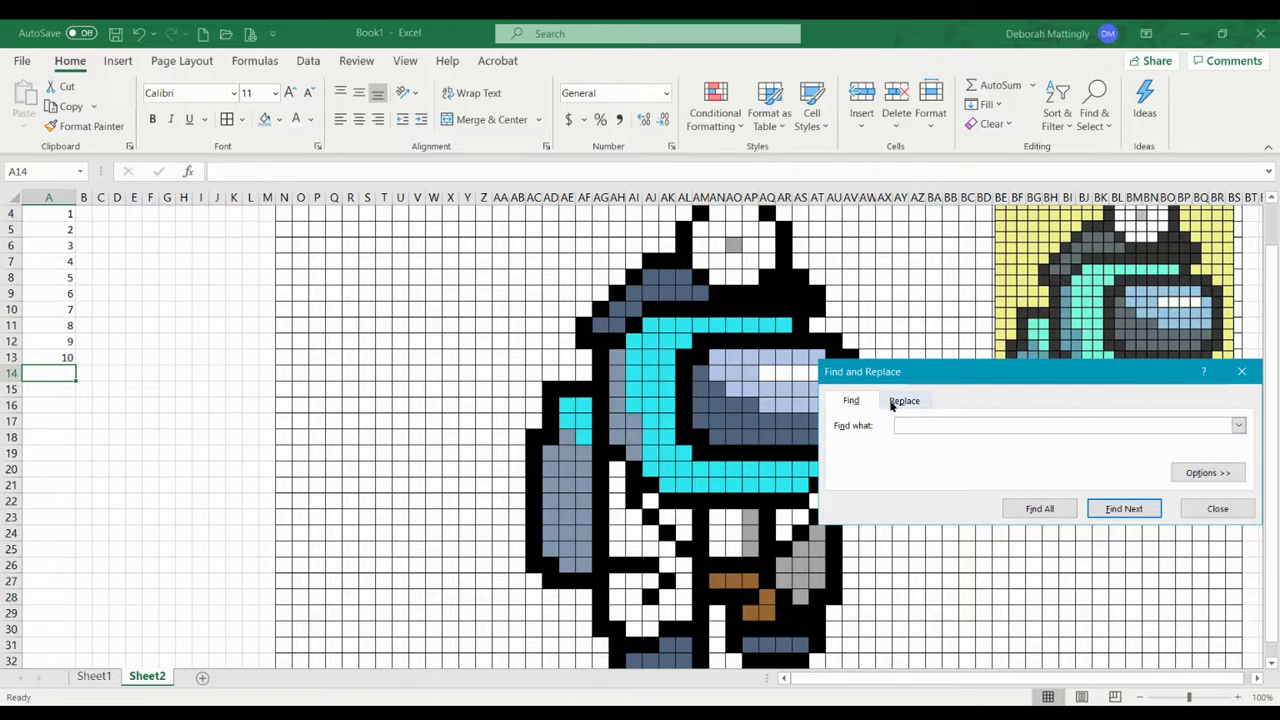
{"action": "left_click", "coordinate": [1216, 471]}
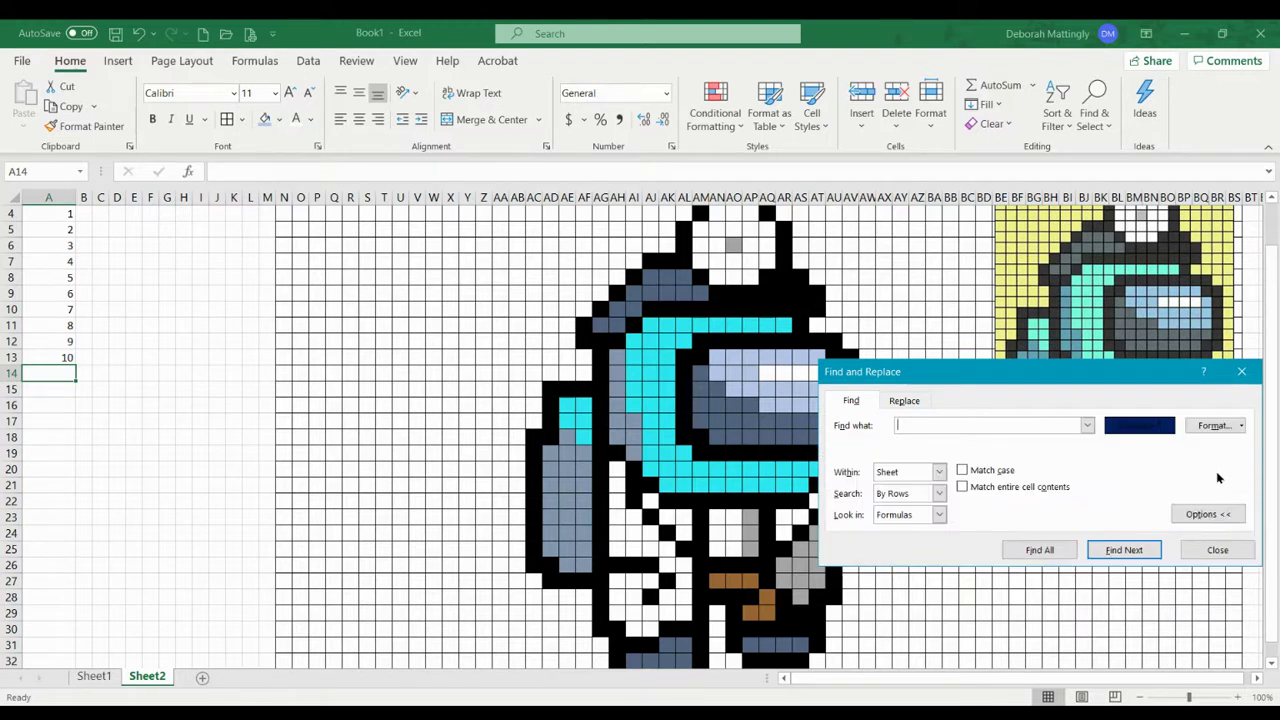
{"action": "left_click", "coordinate": [1243, 426]}
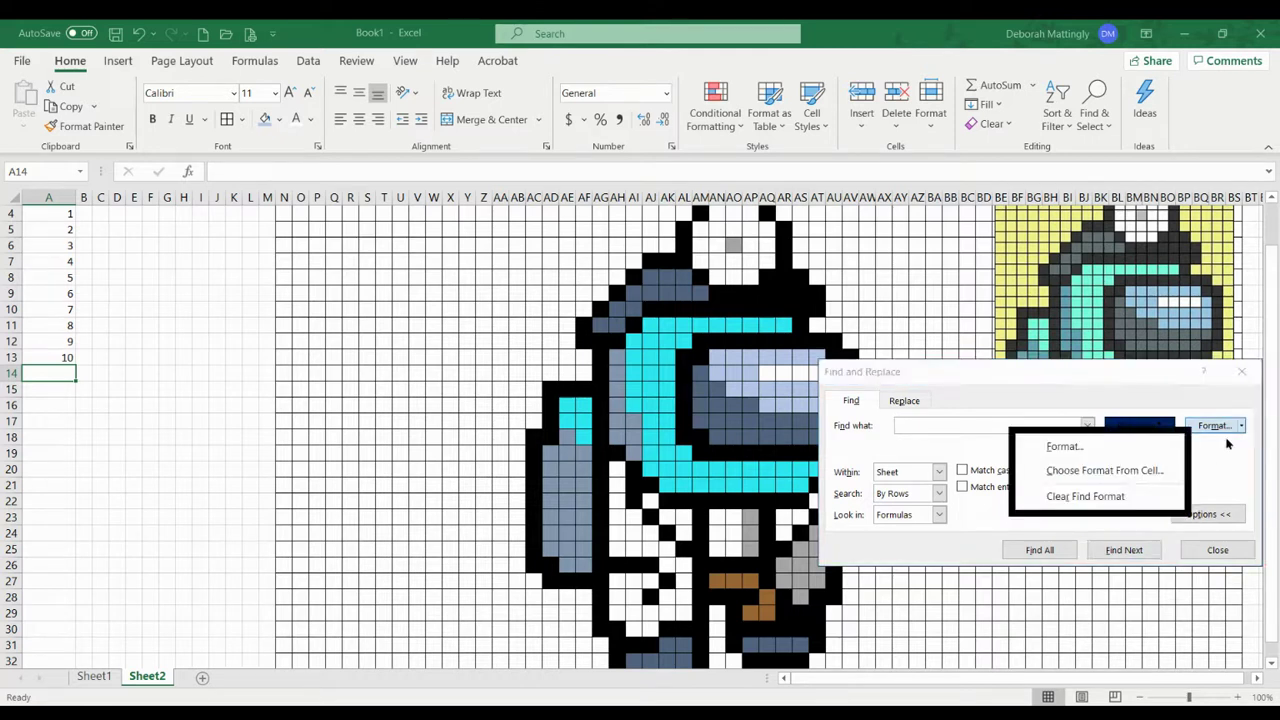
{"action": "left_click", "coordinate": [1071, 477]}
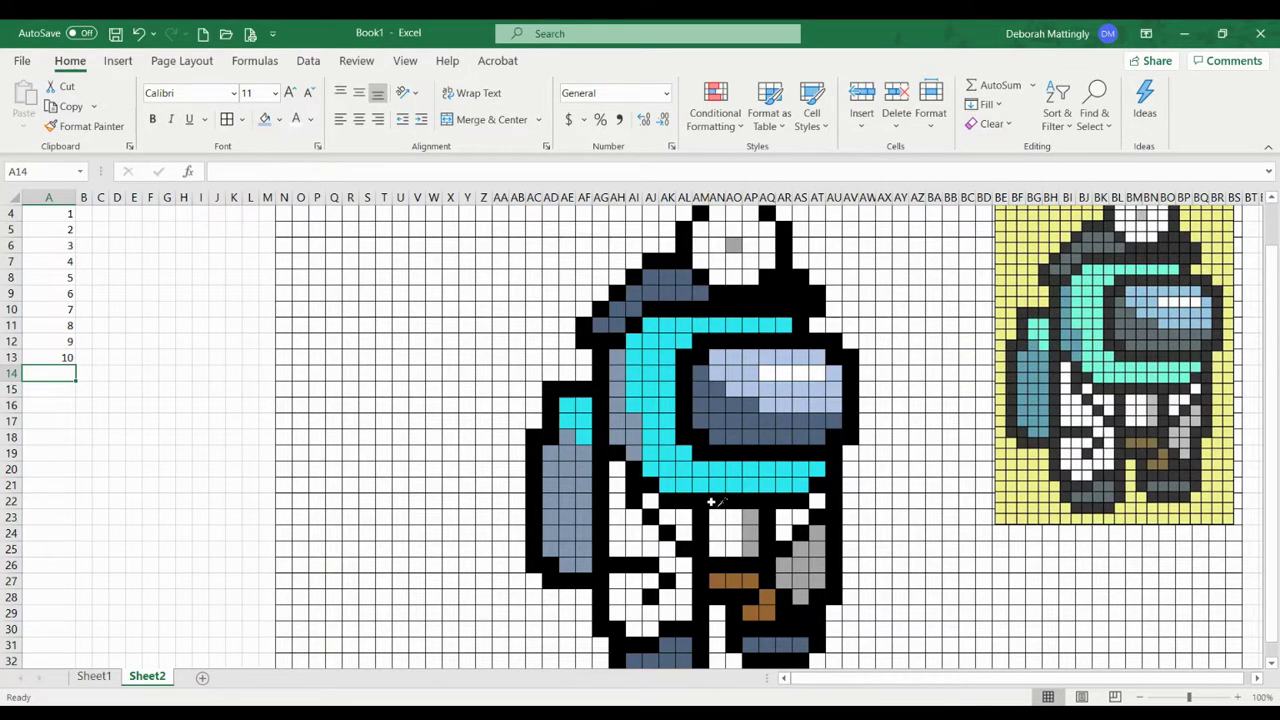
{"action": "left_click", "coordinate": [716, 578]}
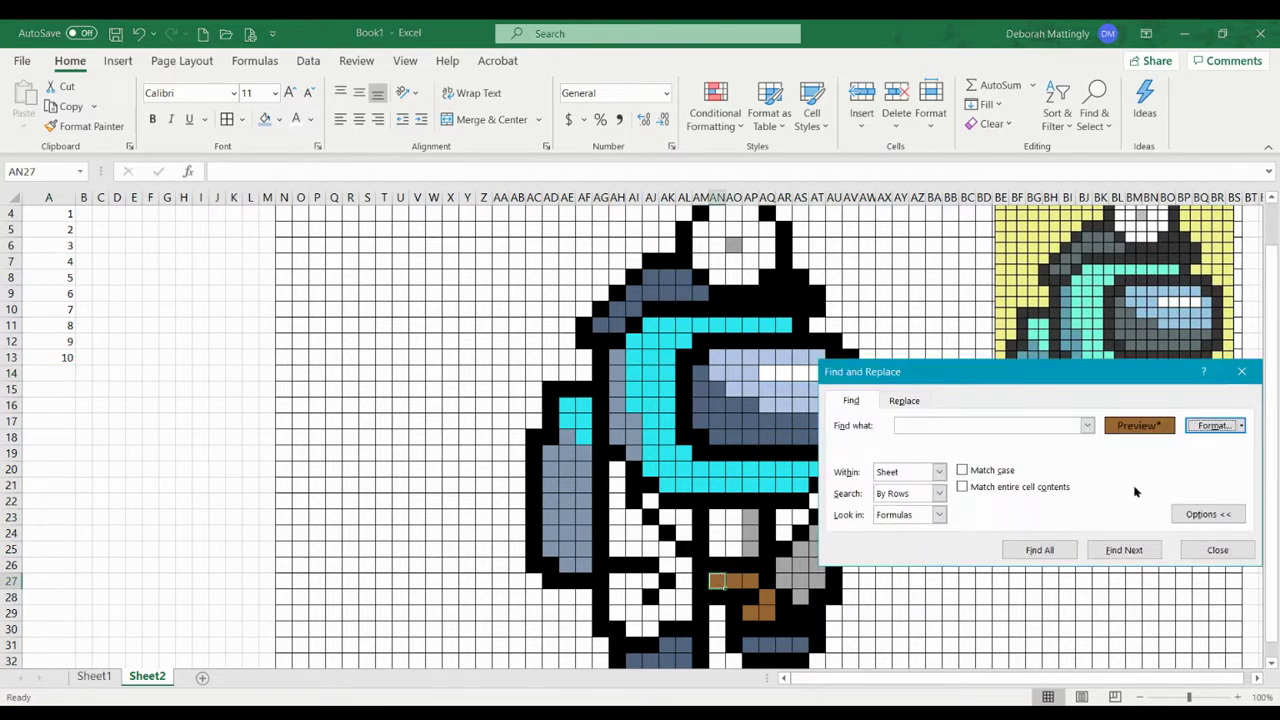
Find all cells with the brown format, select every result through AQ29, and close Find and Replace.
{"action": "left_click", "coordinate": [1039, 553]}
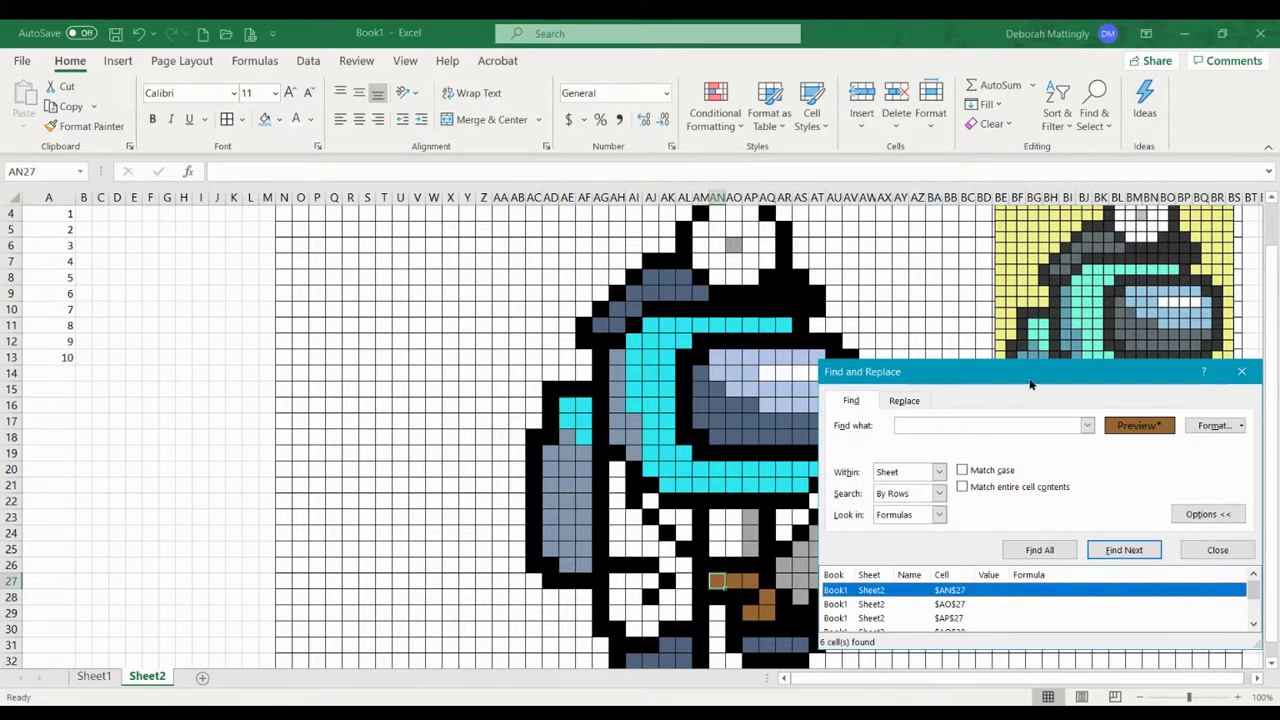
{"action": "left_click_drag", "start_coordinate": [1031, 380], "coordinate": [1037, 88]}
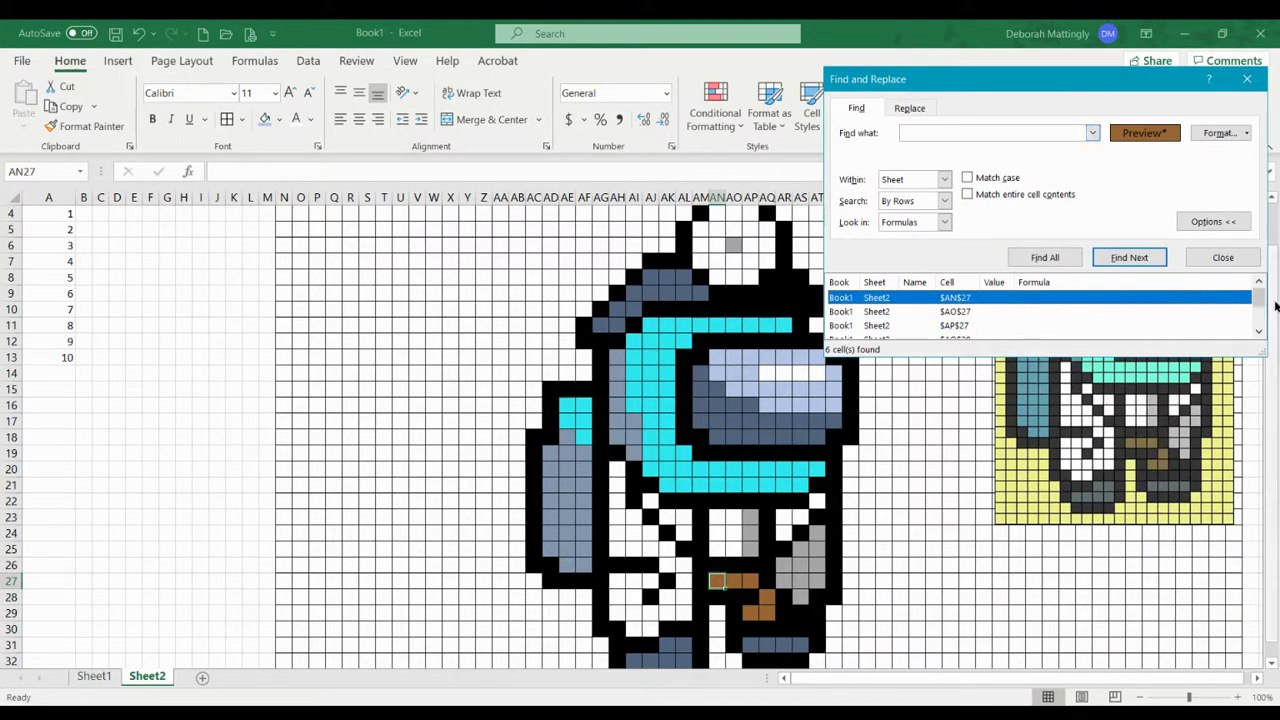
{"action": "left_click_drag", "start_coordinate": [1262, 300], "coordinate": [1261, 324]}
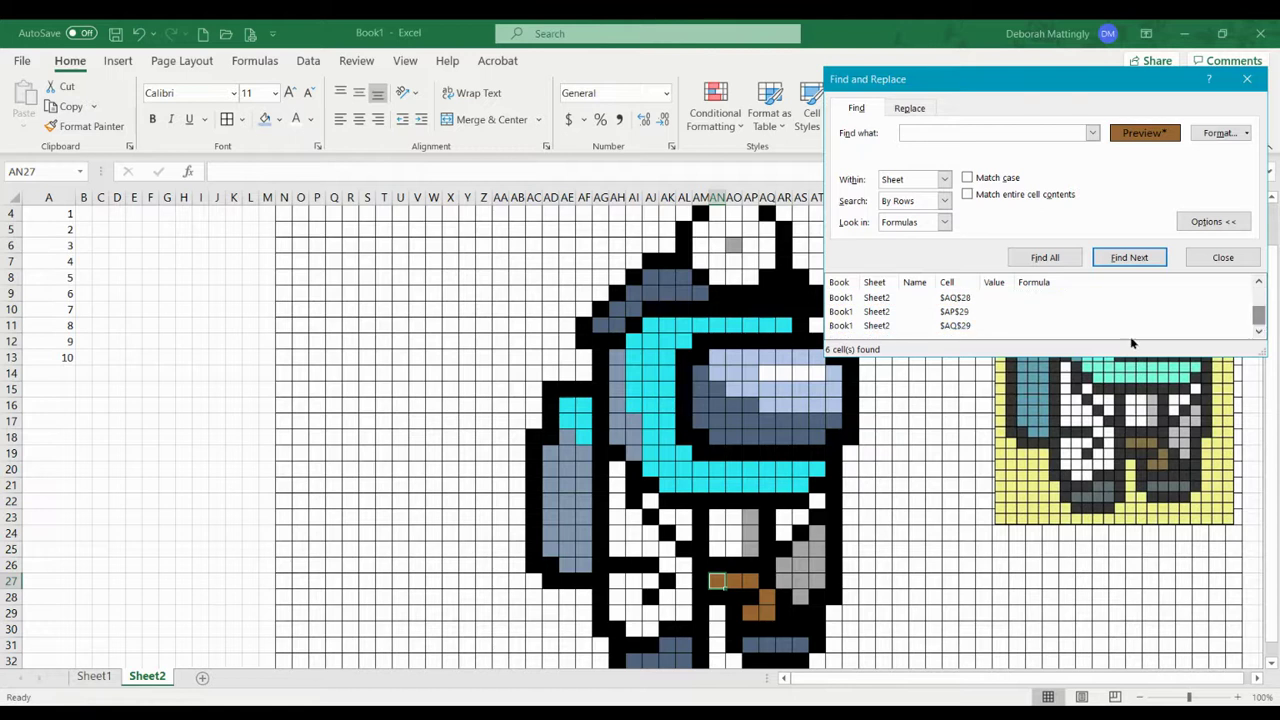
{"action": "left_click", "coordinate": [872, 326], "text": "shift"}
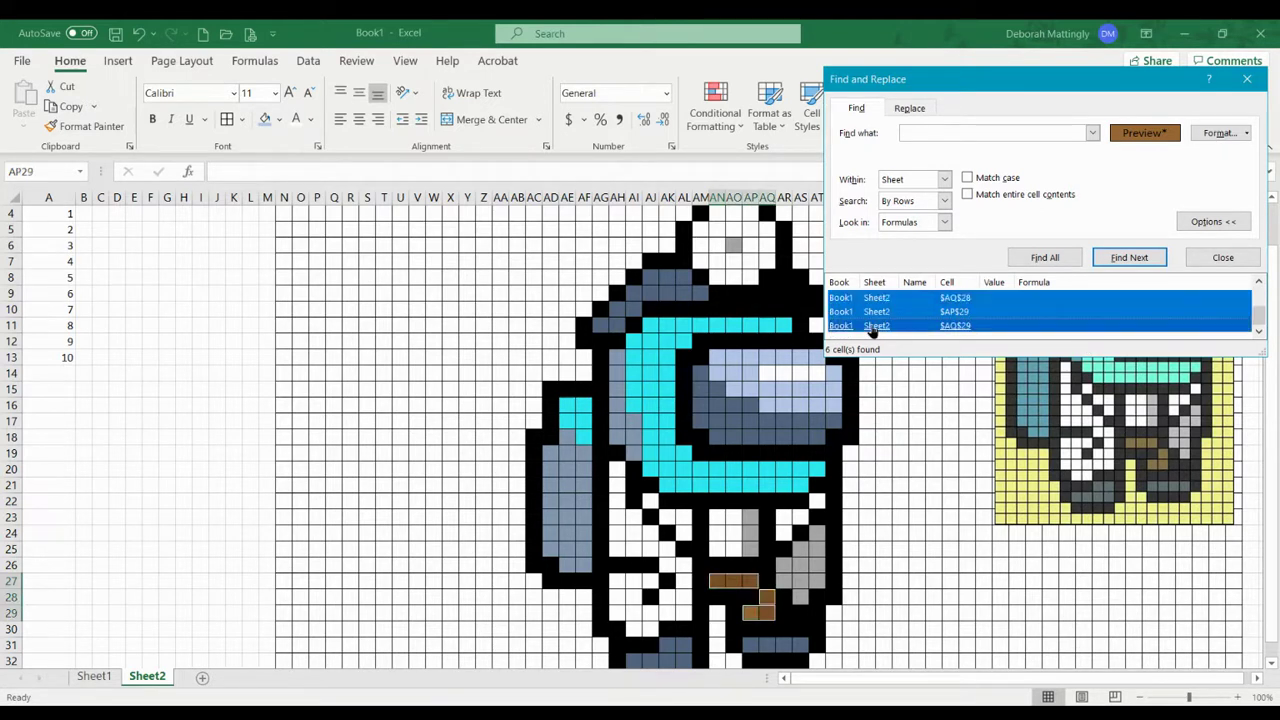
{"action": "left_click", "coordinate": [1224, 258]}
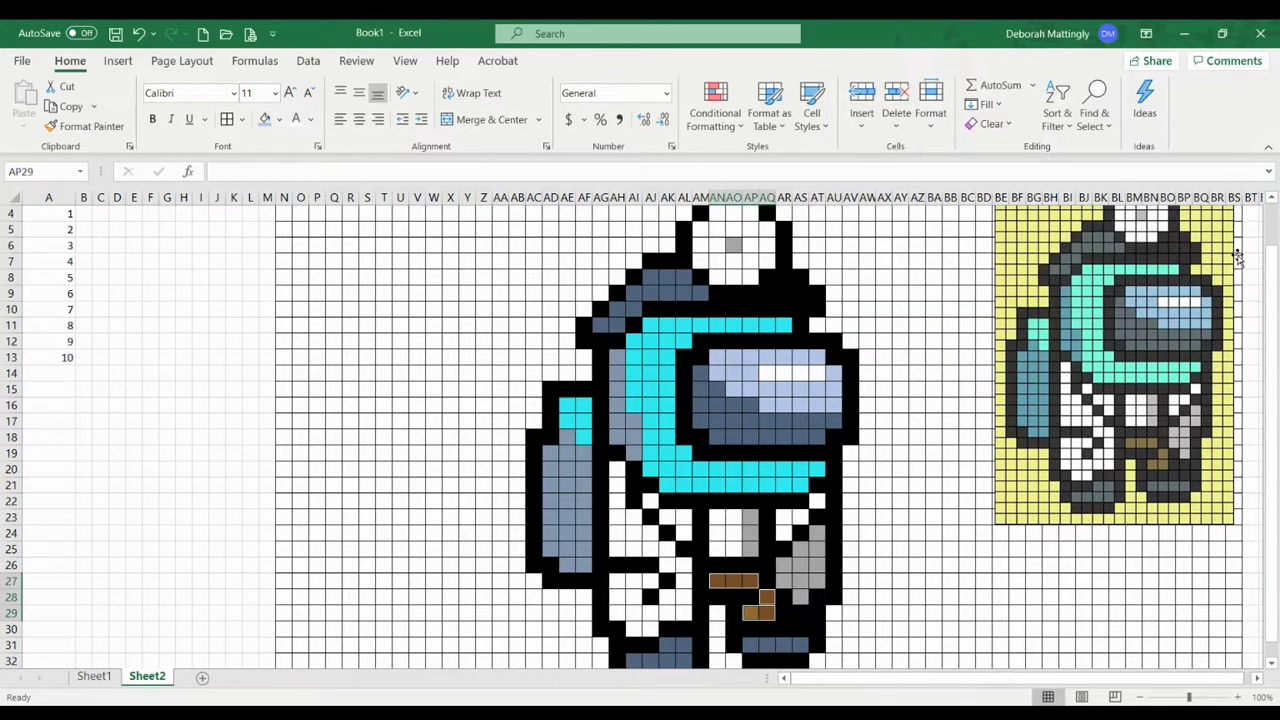
Add A4 to the brown cell selection and create a formula-based conditional formatting rule with the formula =$A$4=1.
{"action": "left_click", "coordinate": [50, 214]}
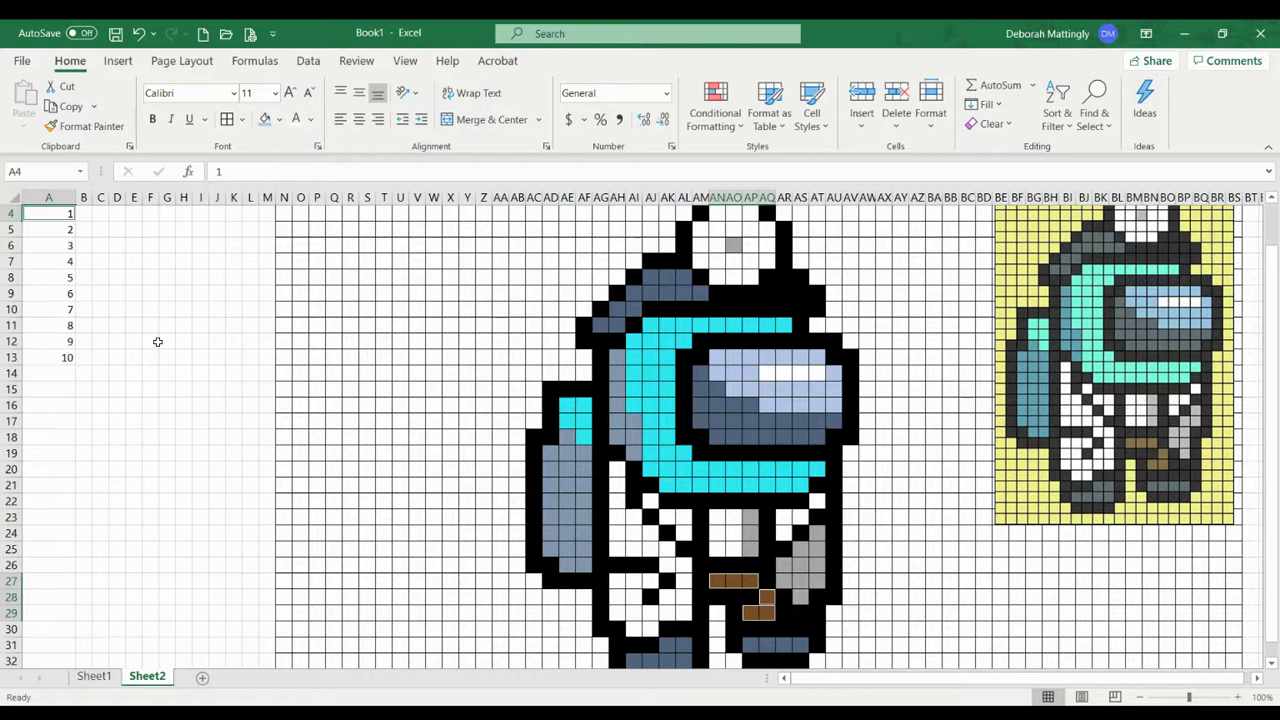
{"action": "left_click", "coordinate": [724, 135]}
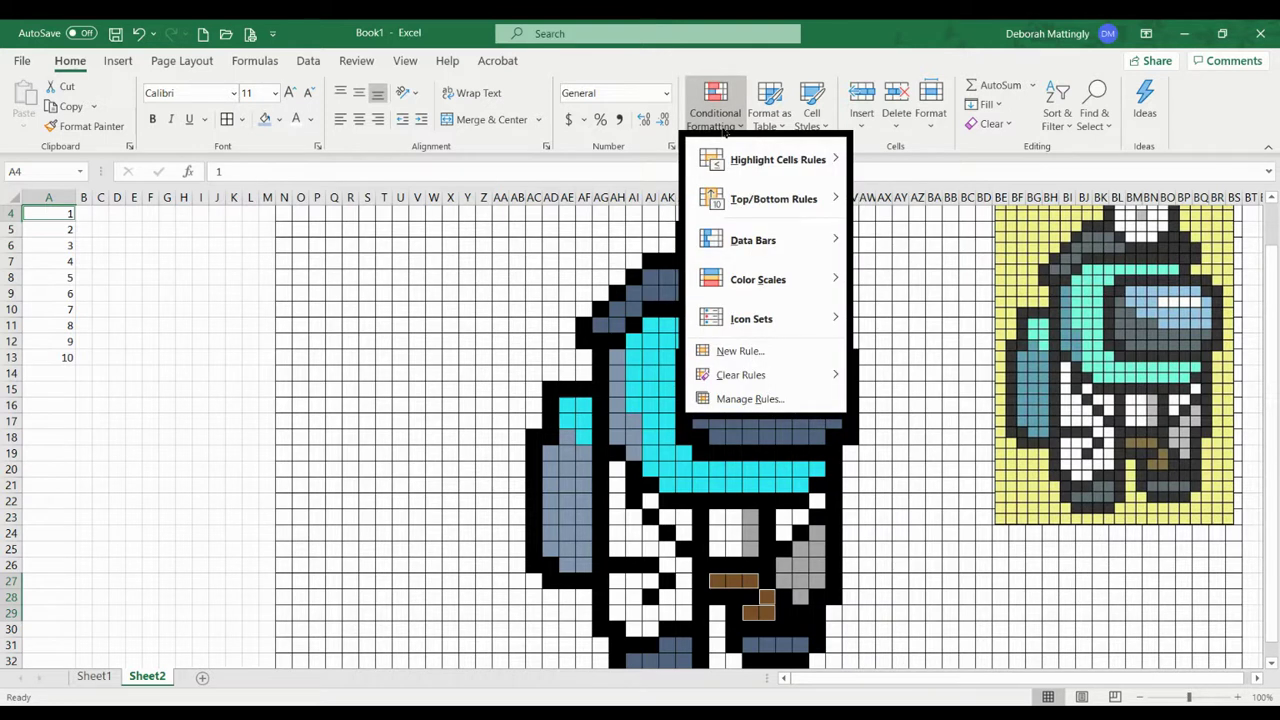
{"action": "left_click", "coordinate": [748, 354]}
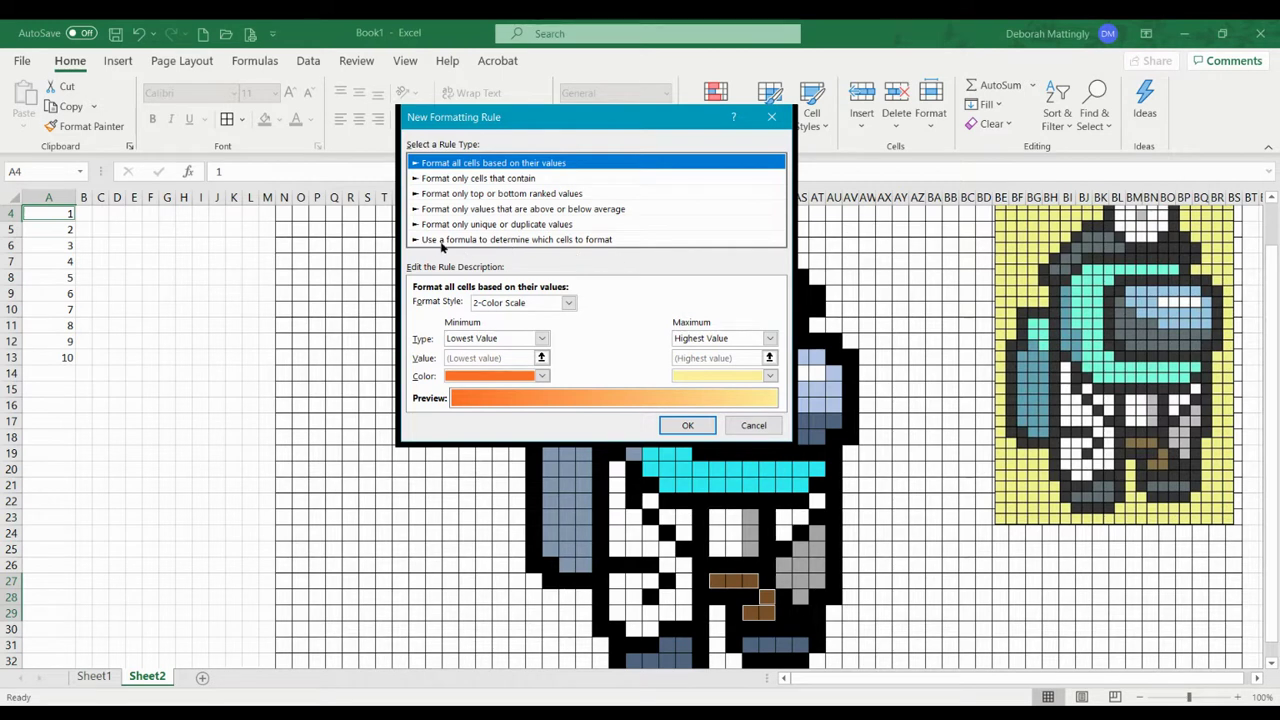
{"action": "left_click", "coordinate": [601, 241]}
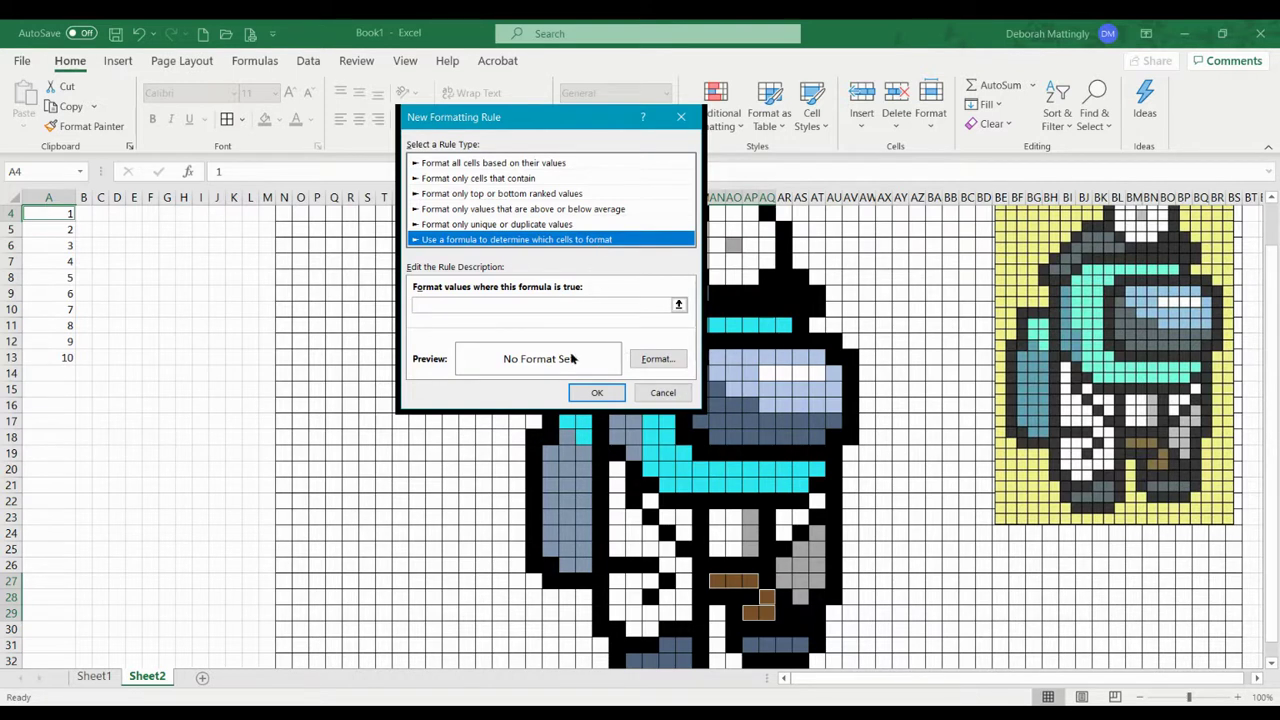
{"action": "left_click", "coordinate": [429, 305]}
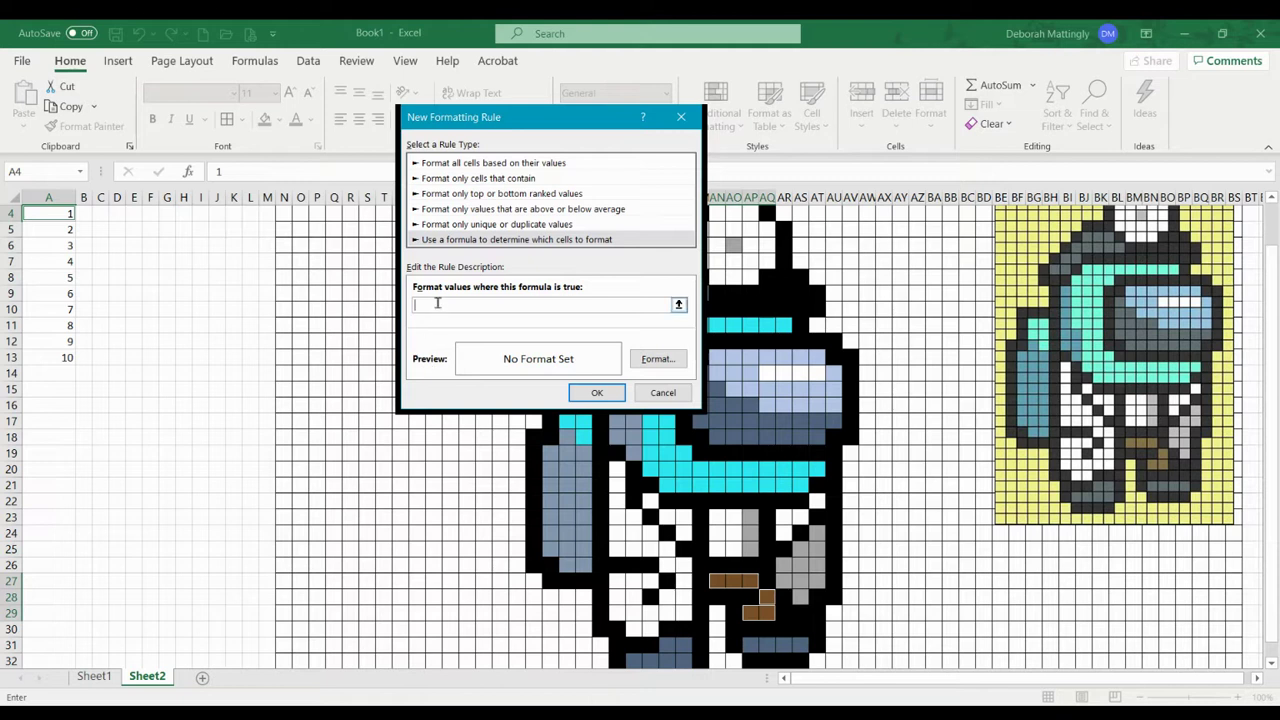
{"action": "type", "text": "="}
{"action": "left_click", "coordinate": [43, 214]}
{"action": "type", "text": "=1"}
Give the rule a brown fill from the standard colors and apply it to the selected cells.
{"action": "left_click", "coordinate": [657, 359]}
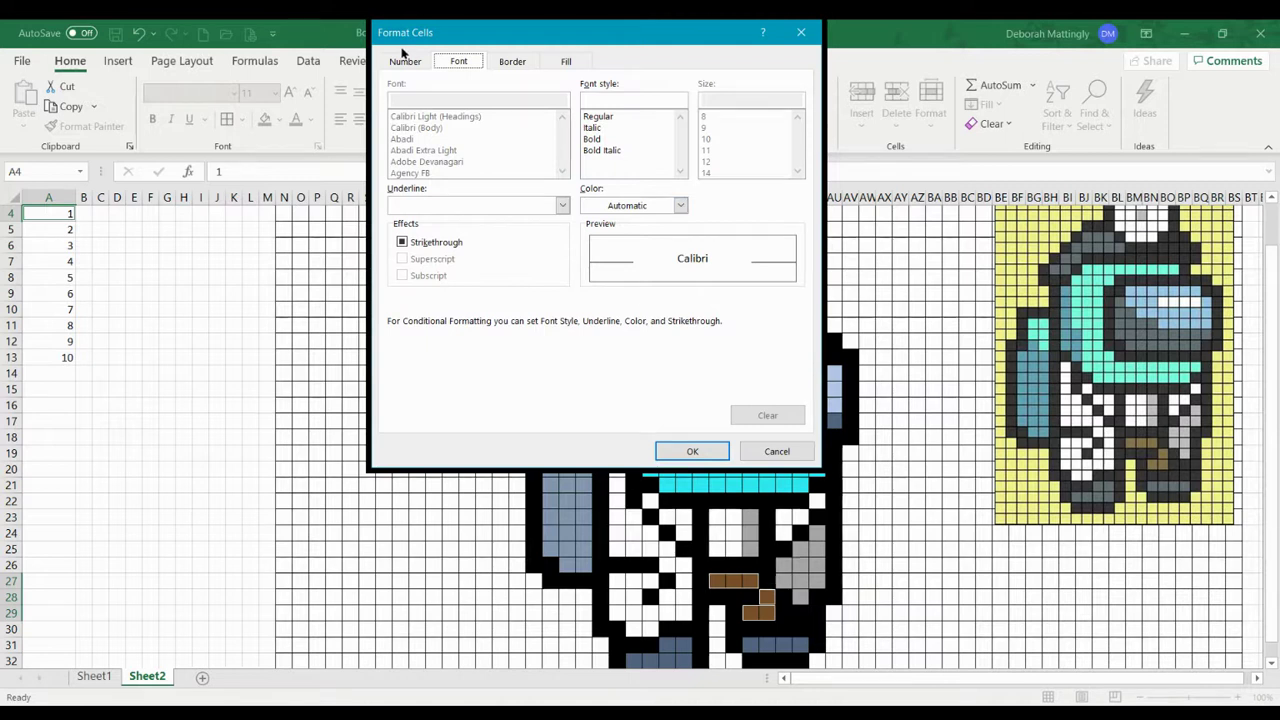
{"action": "left_click", "coordinate": [568, 62]}
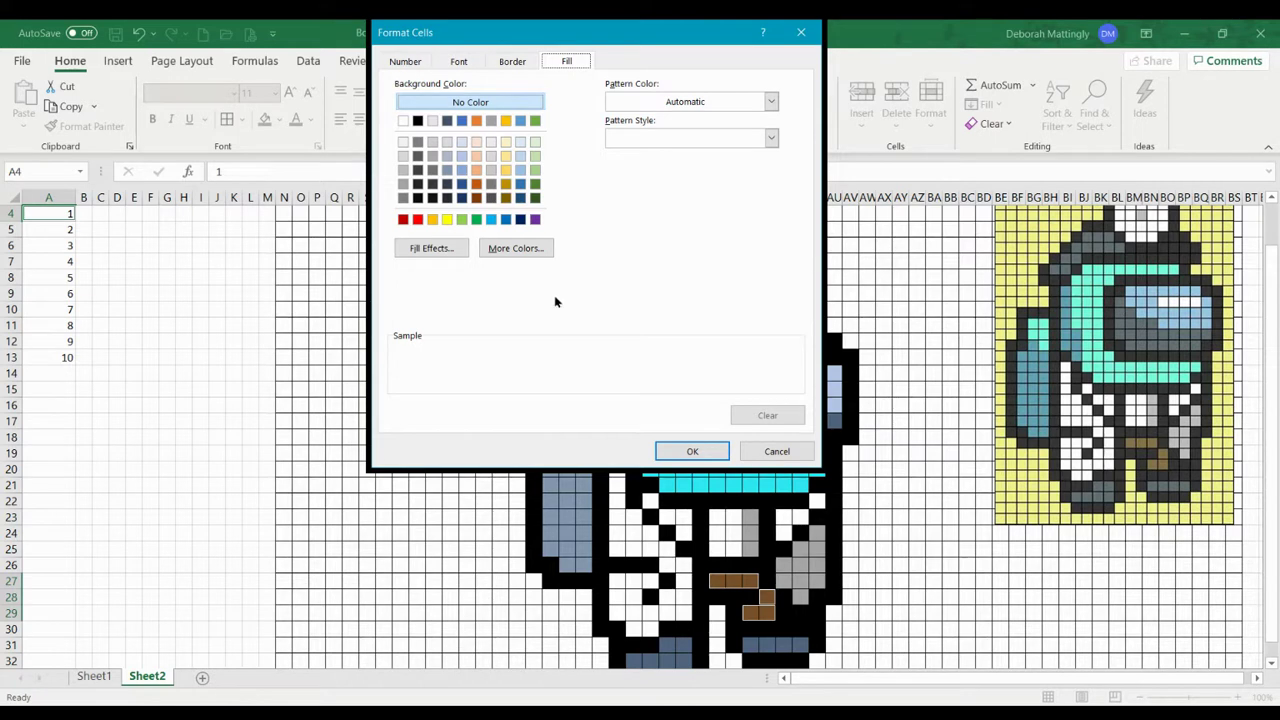
{"action": "left_click", "coordinate": [522, 249]}
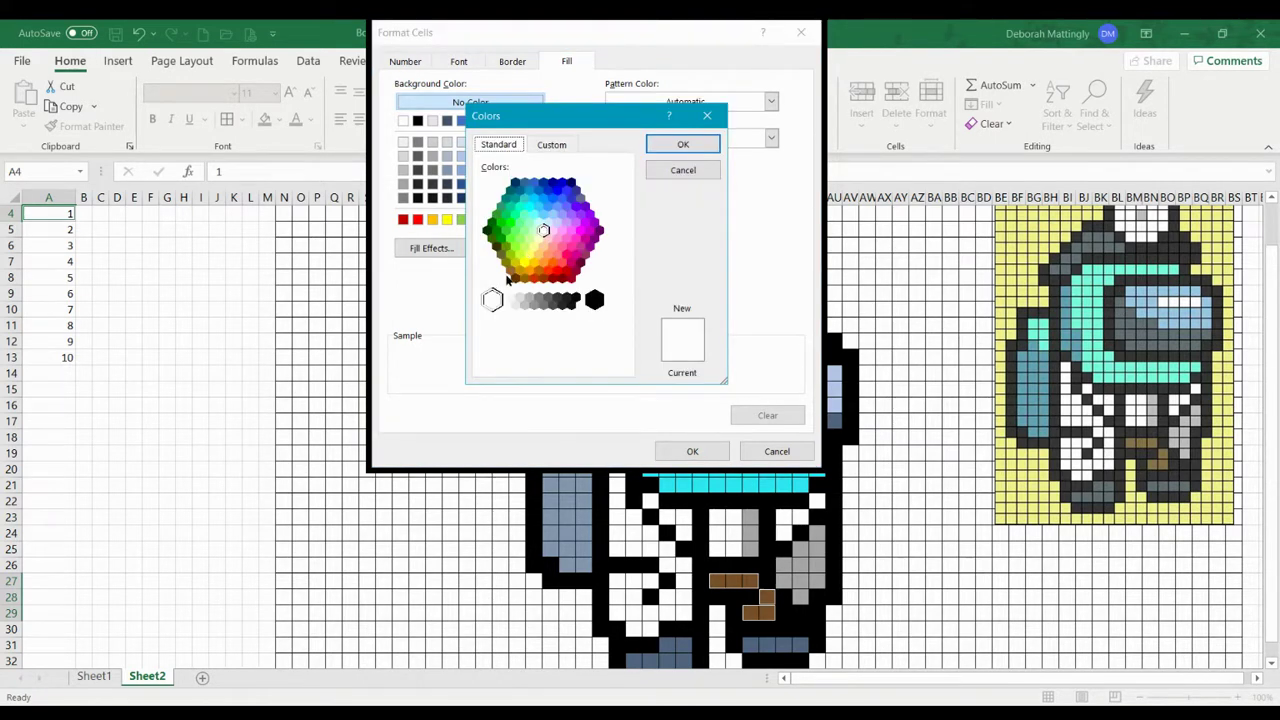
{"action": "left_click", "coordinate": [510, 271]}
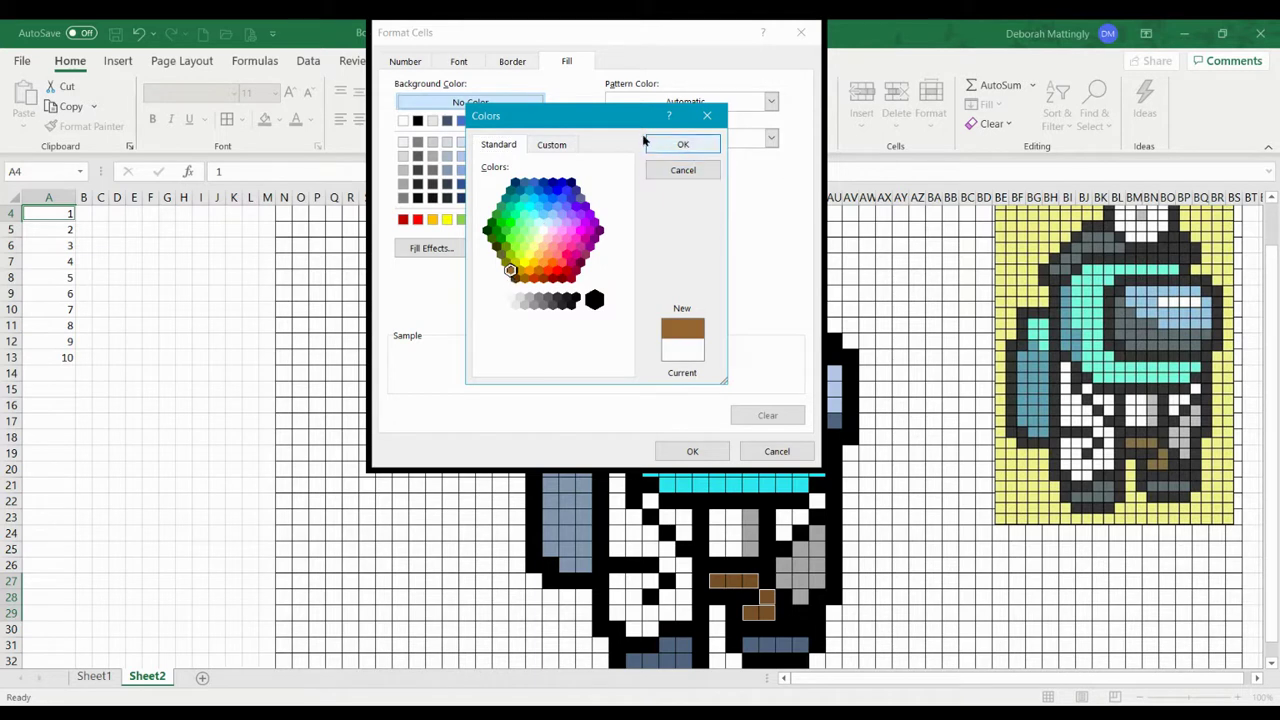
{"action": "left_click", "coordinate": [682, 147]}
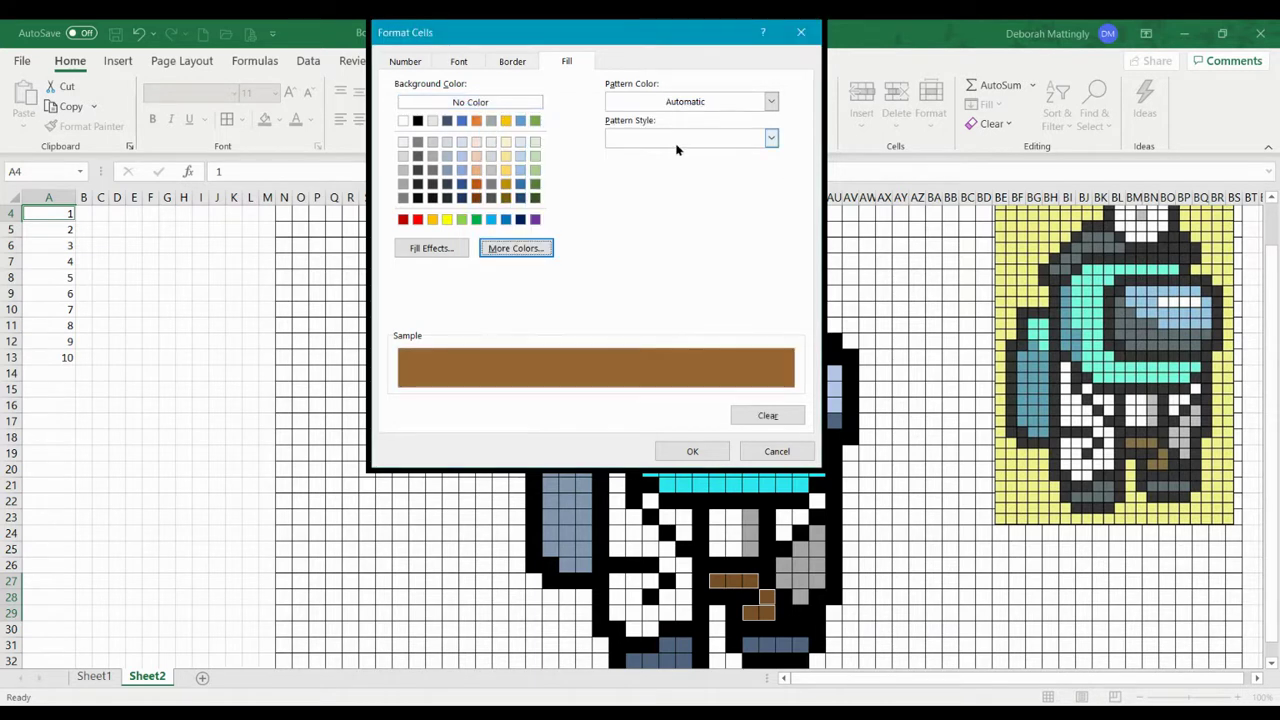
{"action": "left_click", "coordinate": [681, 453]}
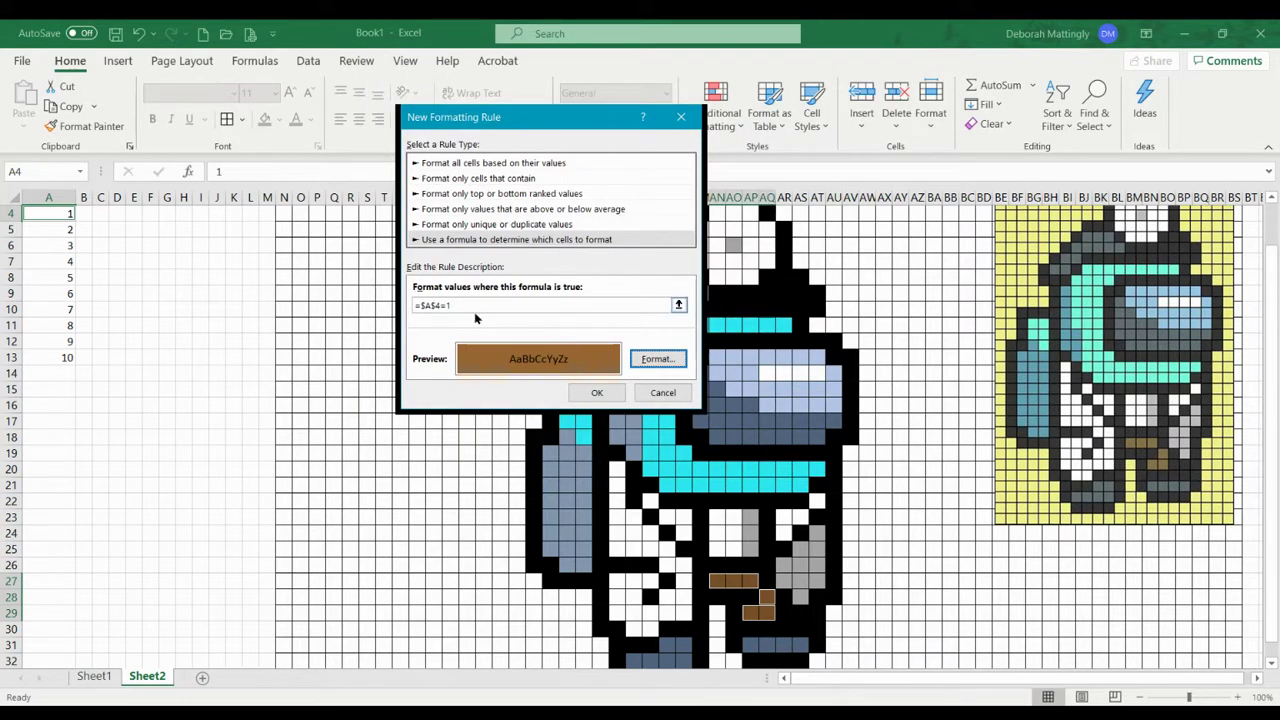
{"action": "left_click", "coordinate": [598, 393]}
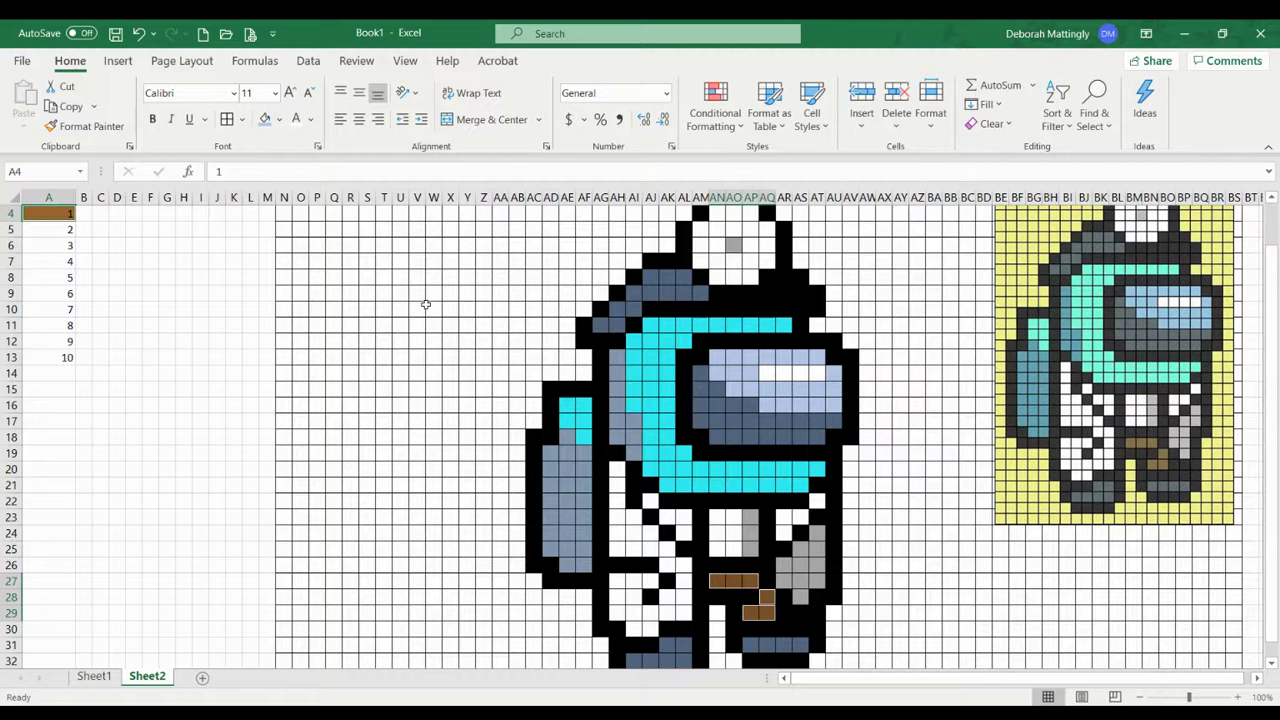
Set the selected cells to No Fill, and delete the value in A4 to test the conditional rule.
{"action": "left_click", "coordinate": [282, 119]}
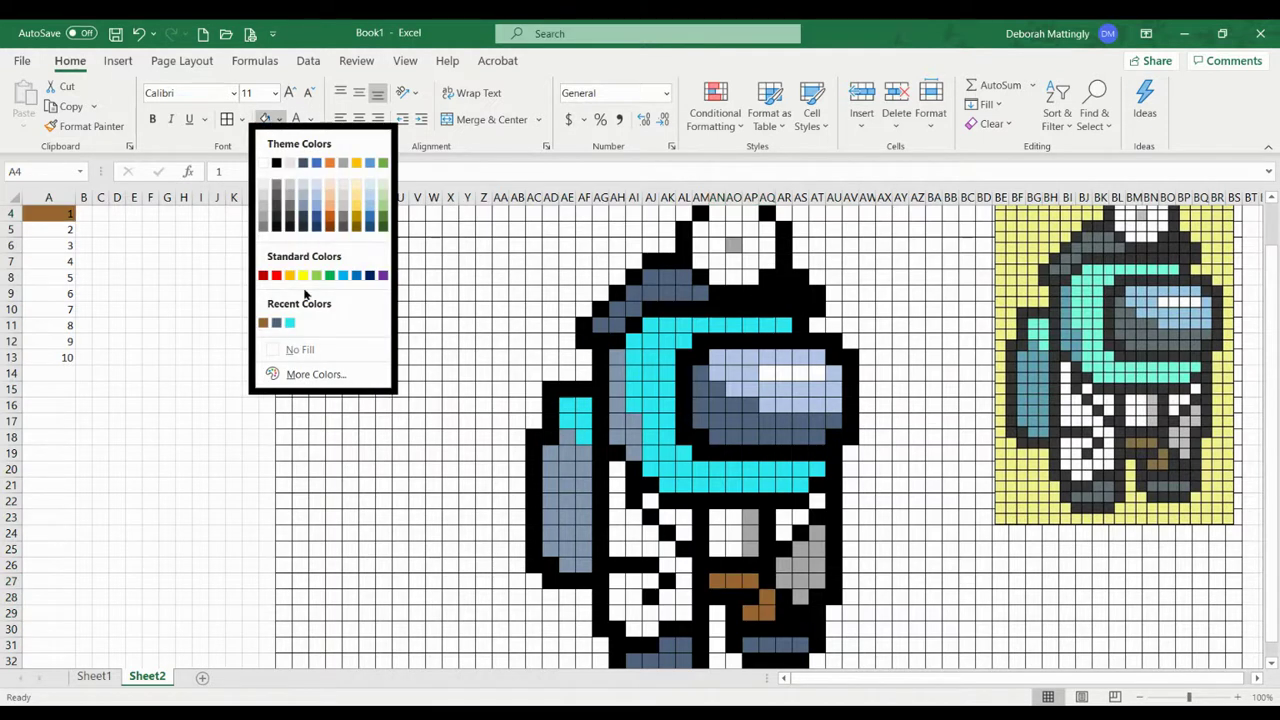
{"action": "left_click", "coordinate": [306, 349]}
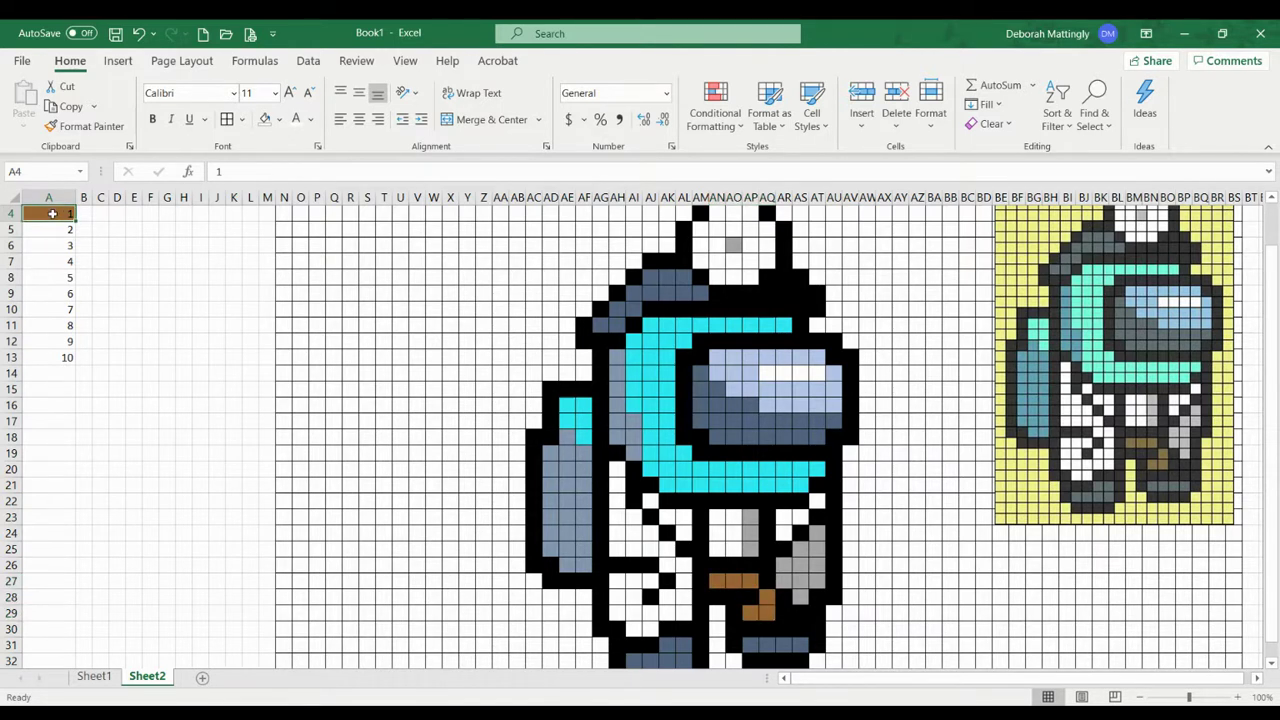
{"action": "key", "text": "Delete"}
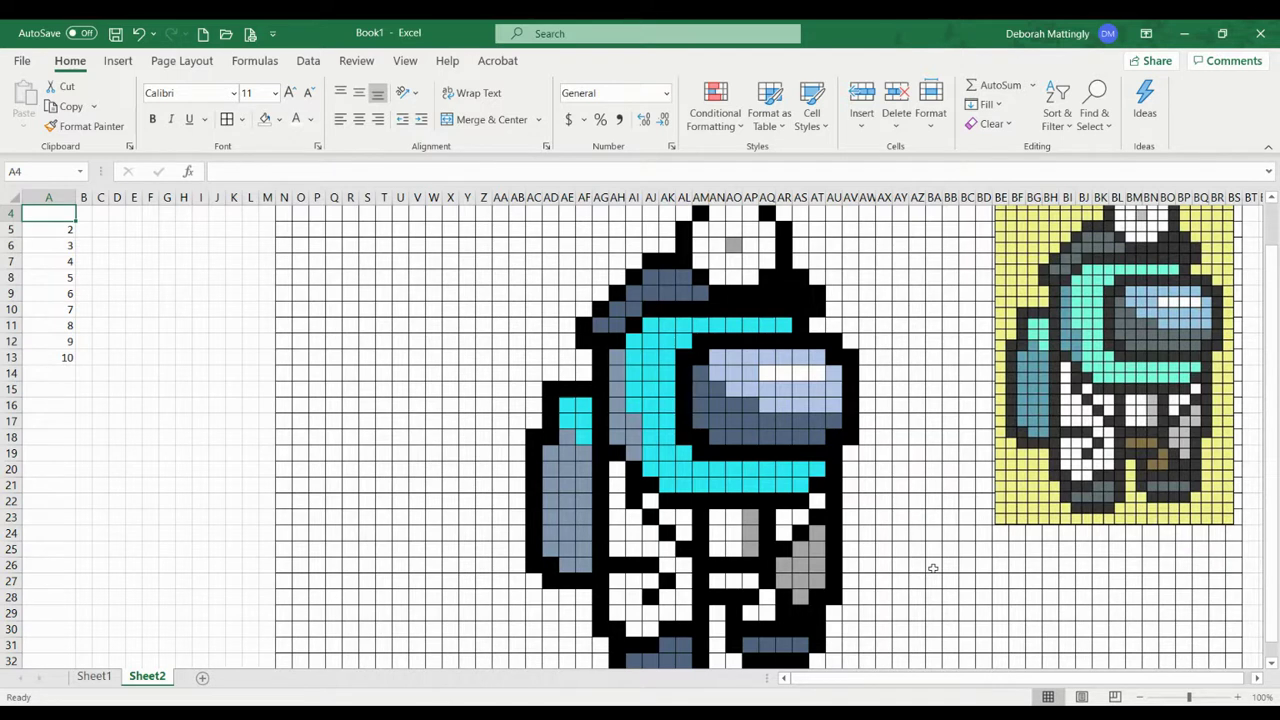
Select scattered cyan cells AJ12, AI14, AK16, AJ19, AM20, AP21, AR20, AE16 and AF18, and add A5 to the selection.
{"action": "left_click", "coordinate": [55, 229]}
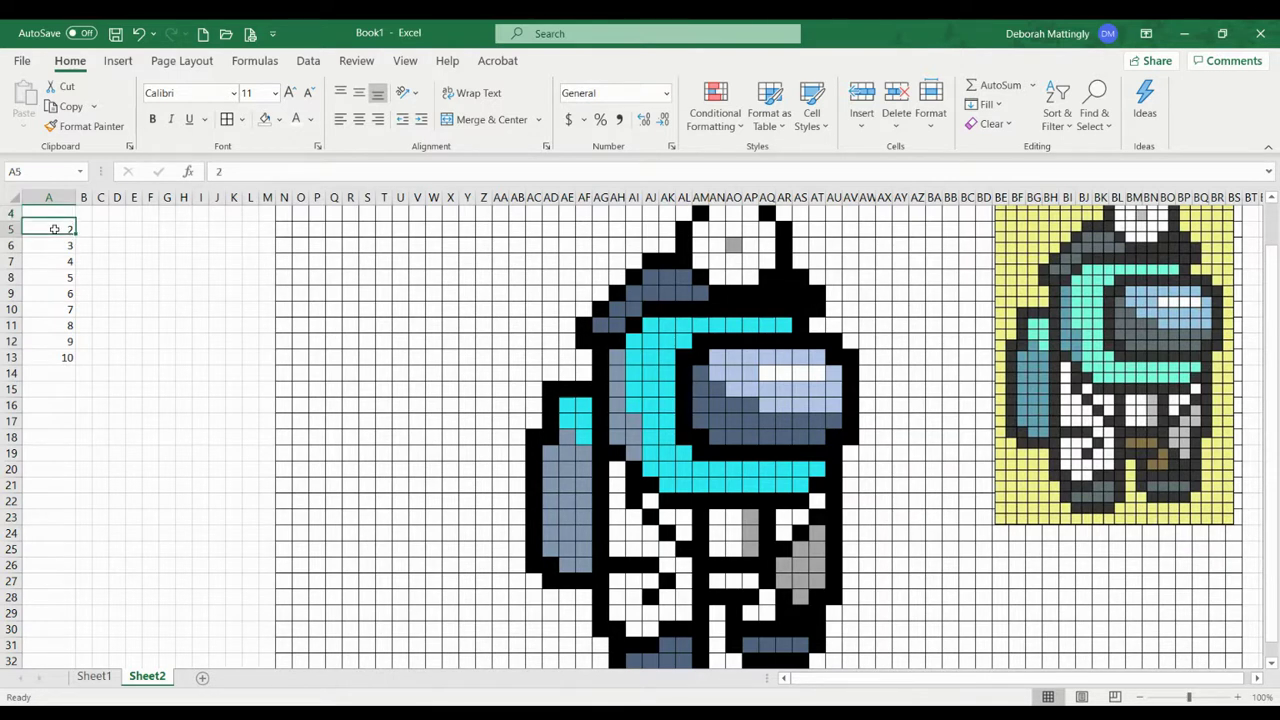
{"action": "left_click", "coordinate": [650, 341]}
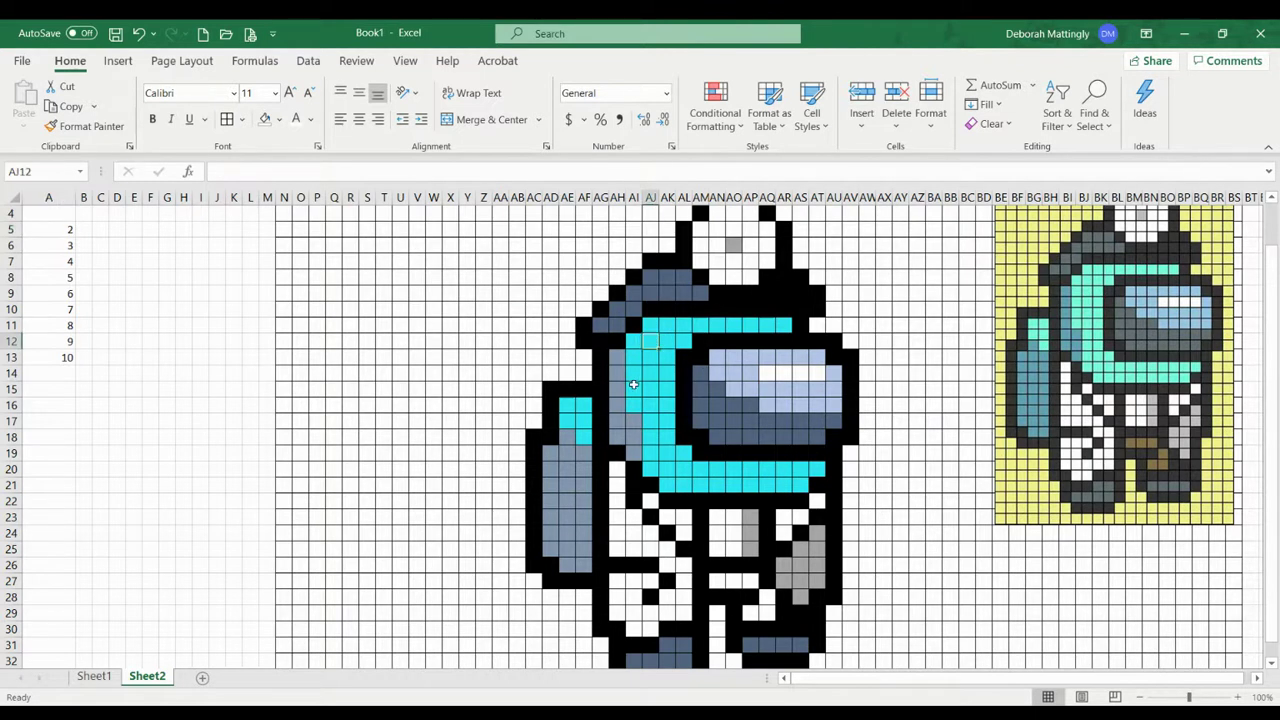
{"action": "left_click", "coordinate": [635, 374], "text": "ctrl"}
{"action": "left_click", "coordinate": [665, 405], "text": "ctrl"}
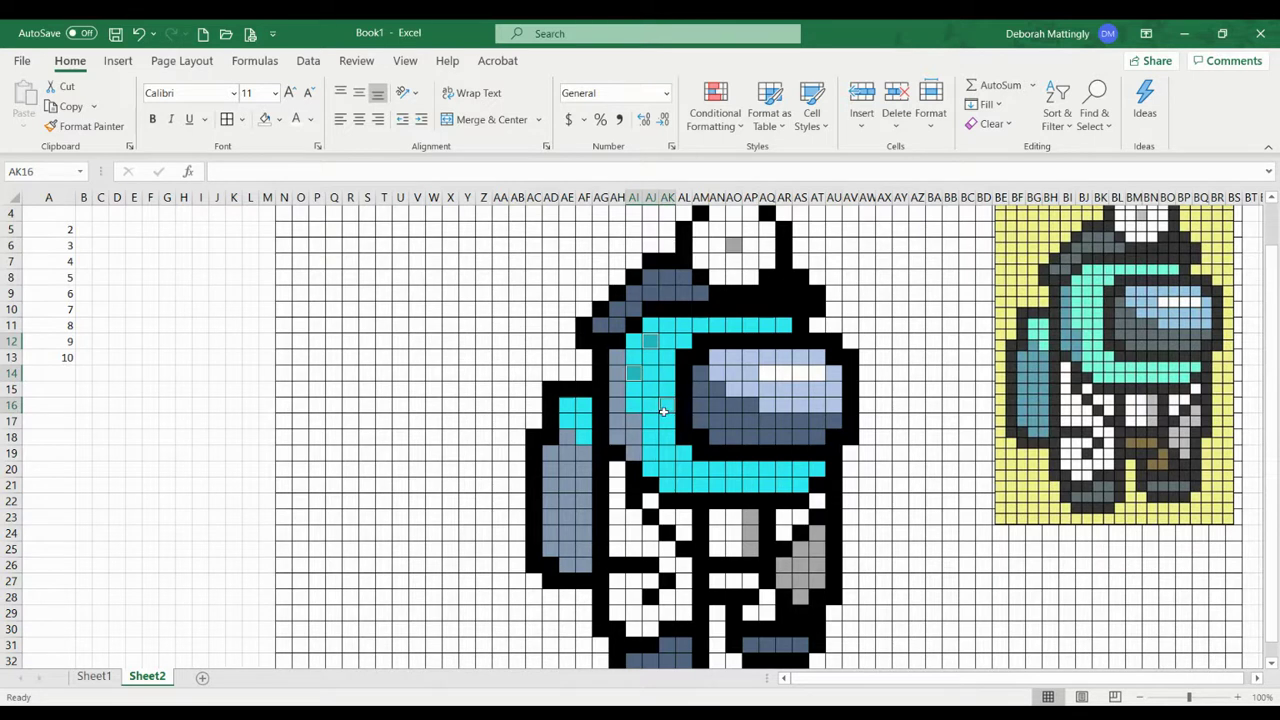
{"action": "left_click", "coordinate": [651, 453], "text": "ctrl"}
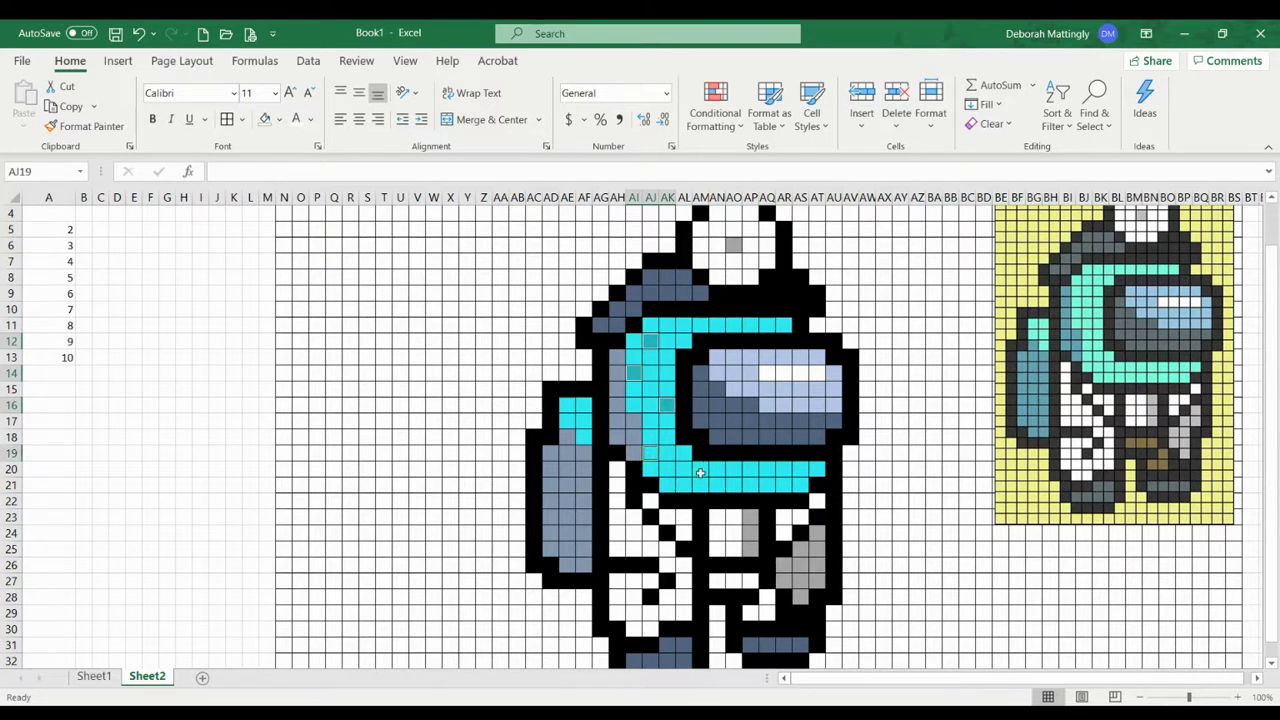
{"action": "left_click", "coordinate": [700, 471], "text": "ctrl"}
{"action": "left_click", "coordinate": [755, 487], "text": "ctrl"}
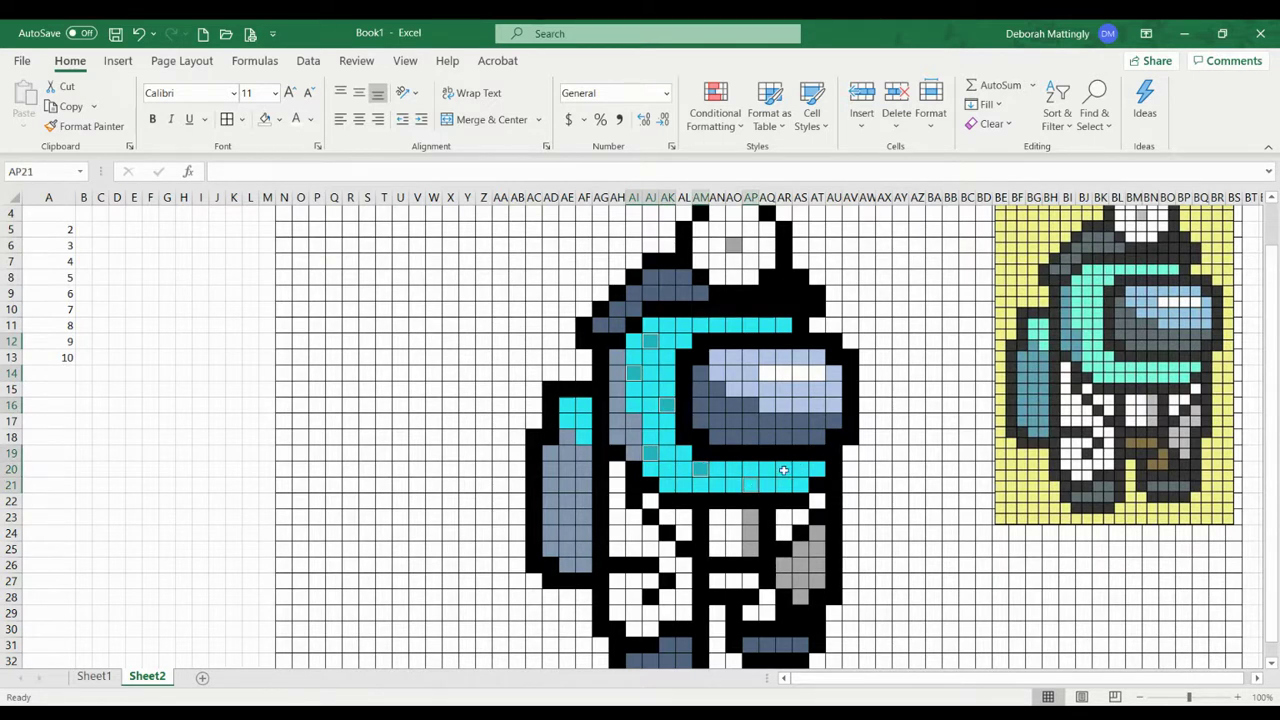
{"action": "left_click", "coordinate": [784, 470], "text": "ctrl"}
{"action": "left_click", "coordinate": [567, 406], "text": "ctrl"}
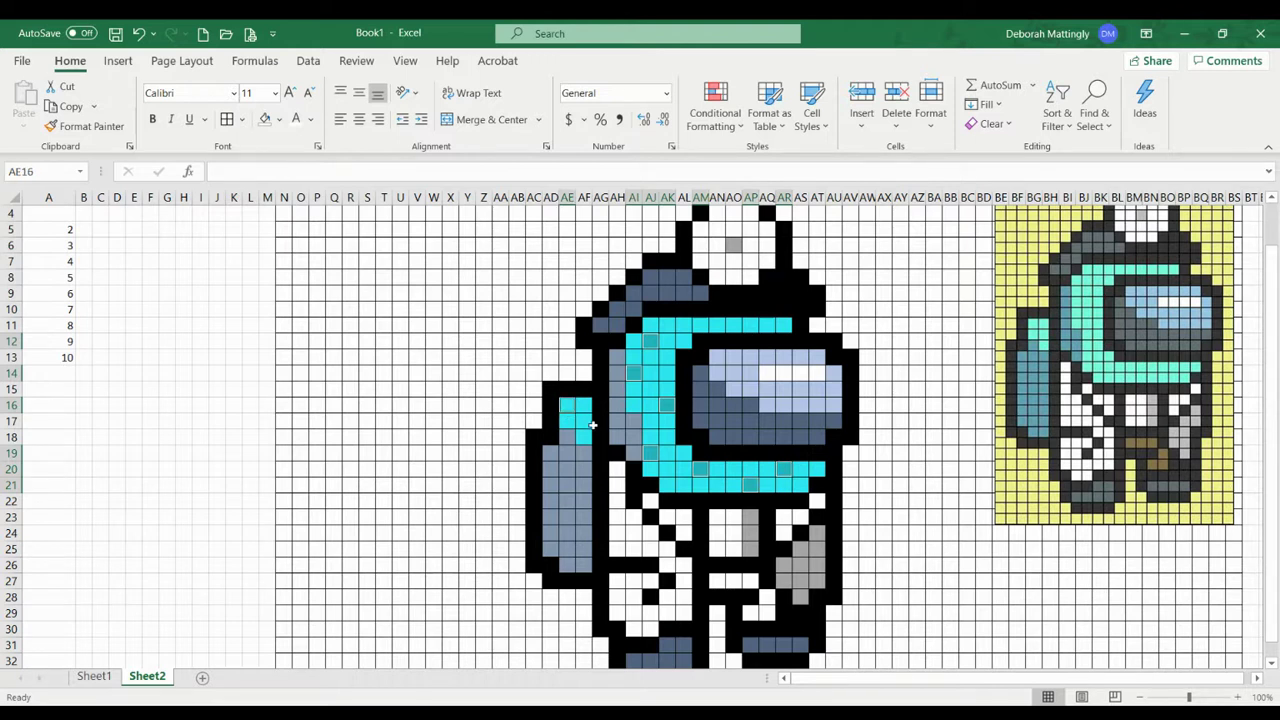
{"action": "left_click", "coordinate": [585, 434], "text": "ctrl"}
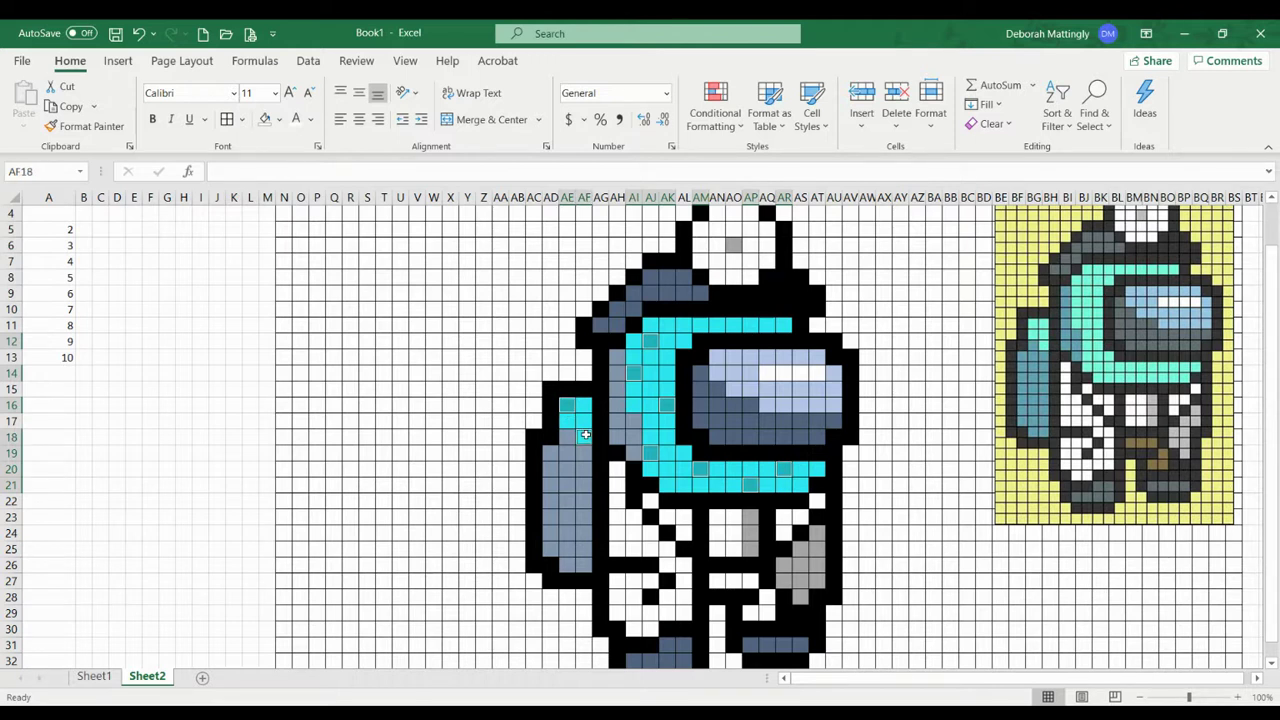
{"action": "left_click", "coordinate": [52, 232]}
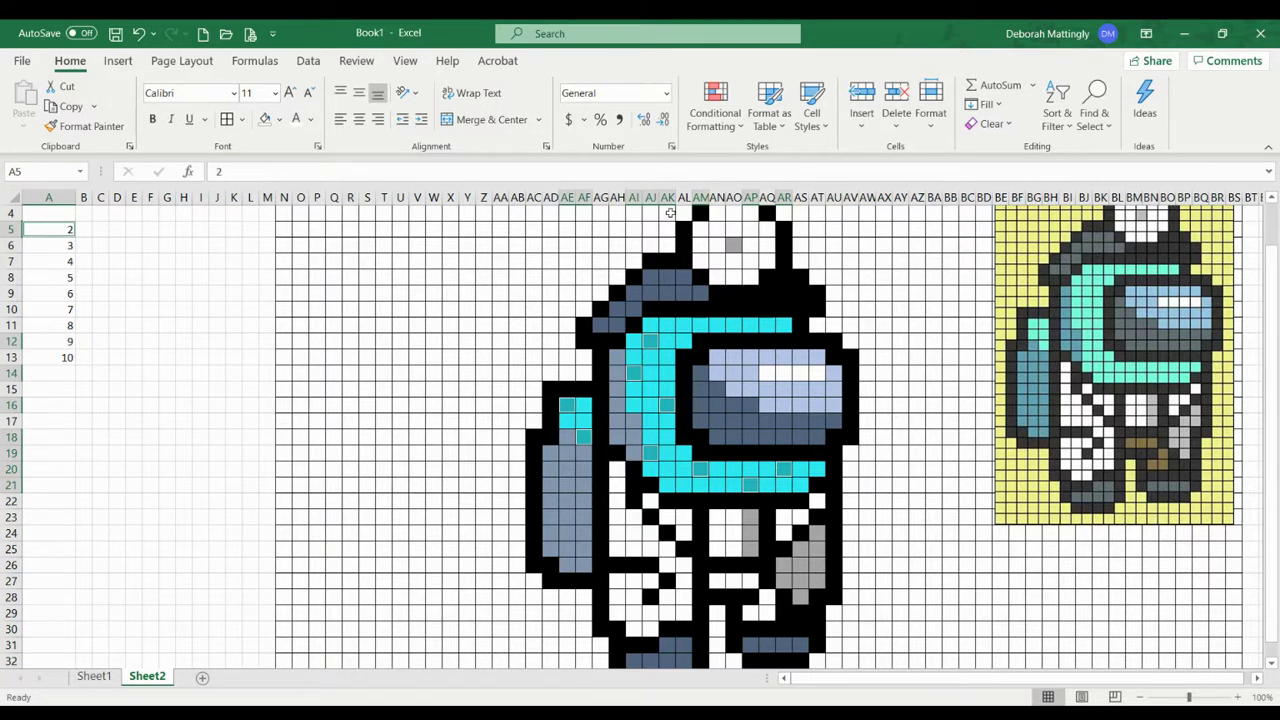
Create a formula-based conditional formatting rule for the selected cells with the formula =$A$5=2.
{"action": "left_click", "coordinate": [735, 122]}
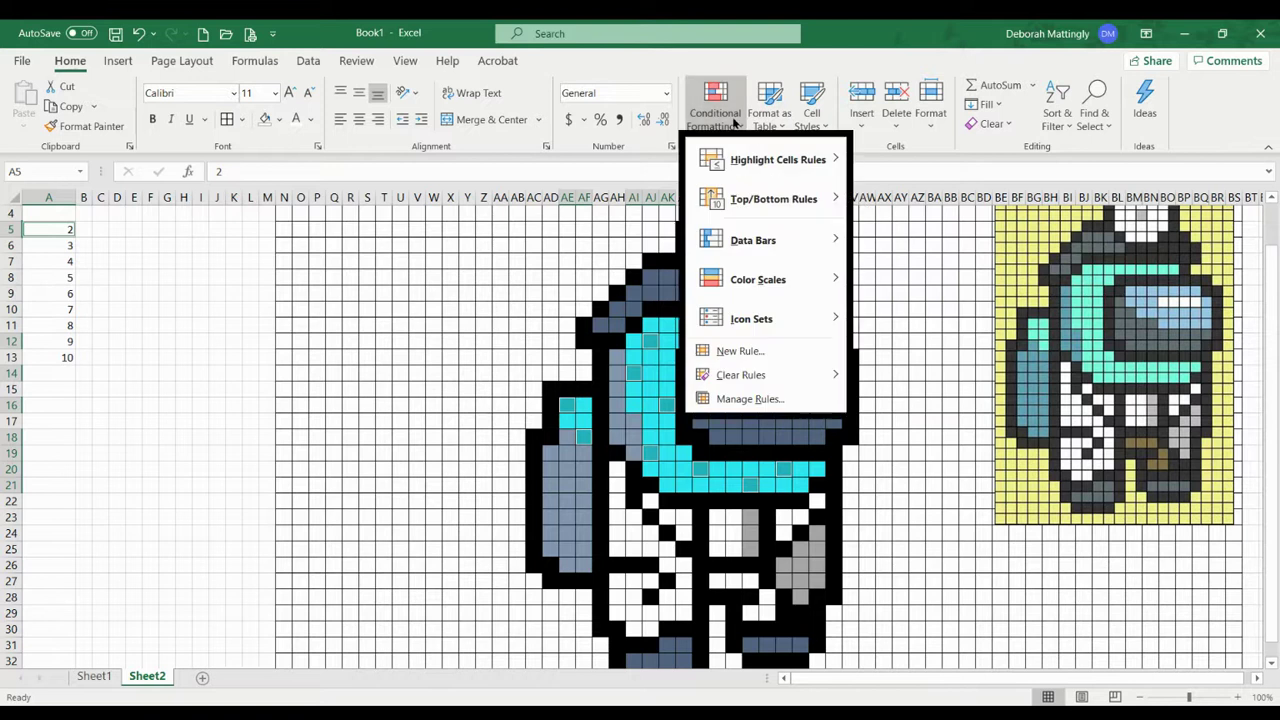
{"action": "left_click", "coordinate": [738, 352]}
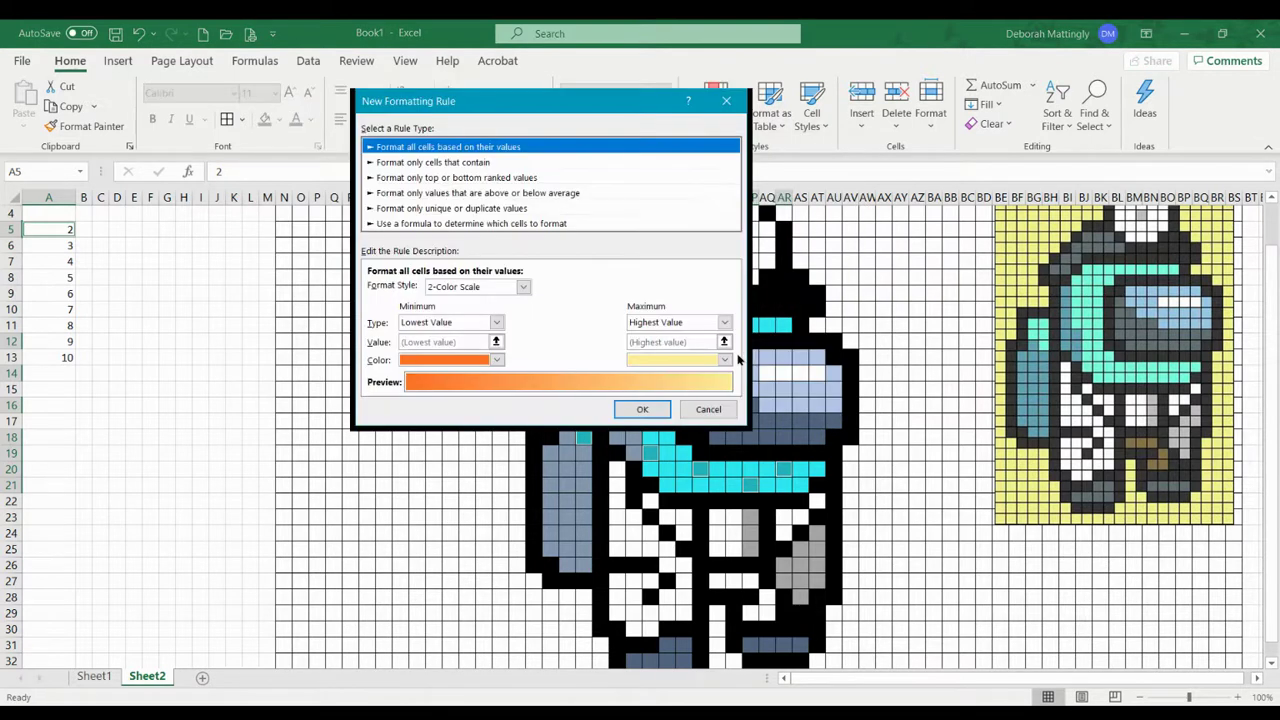
{"action": "left_click", "coordinate": [419, 224]}
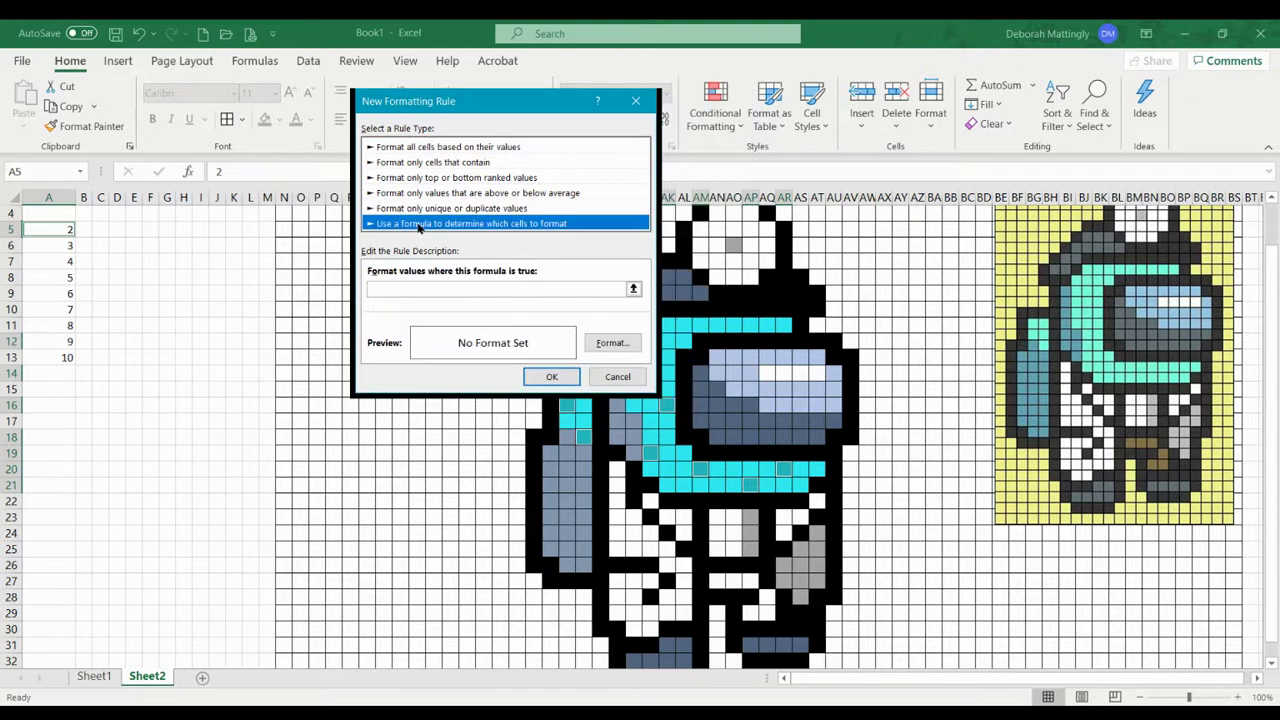
{"action": "left_click", "coordinate": [397, 287]}
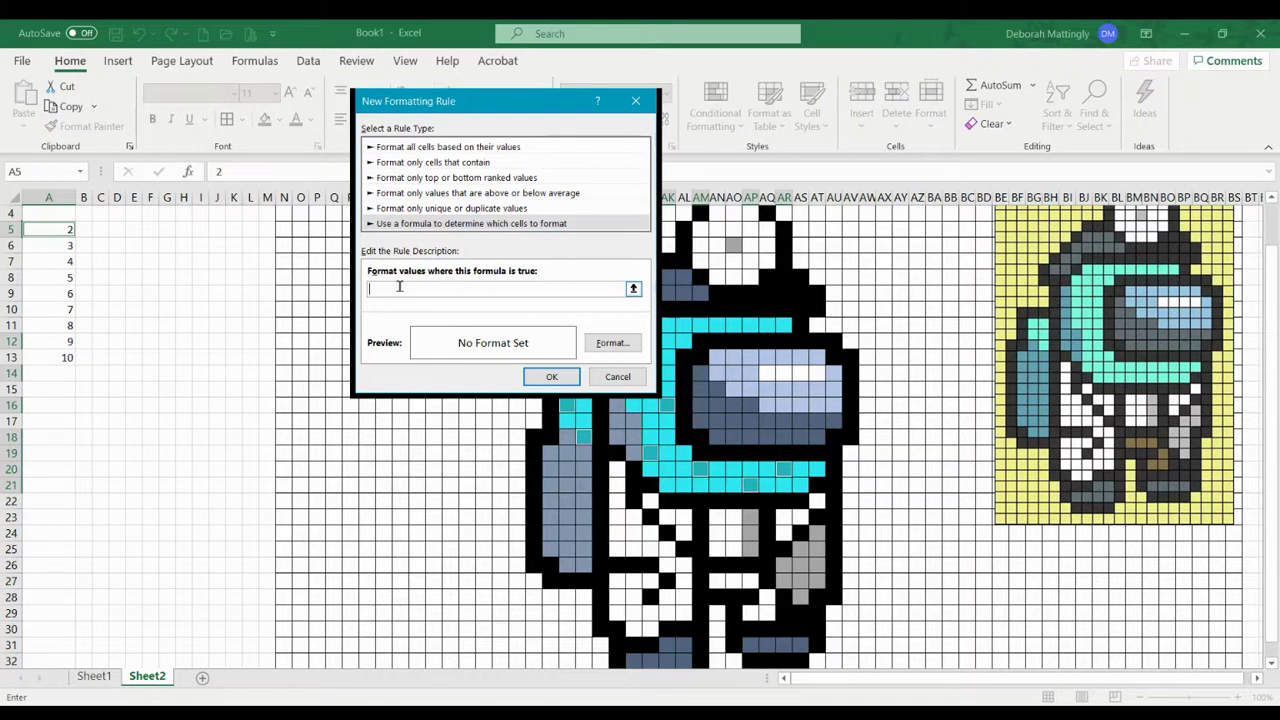
{"action": "type", "text": "="}
{"action": "left_click", "coordinate": [42, 230]}
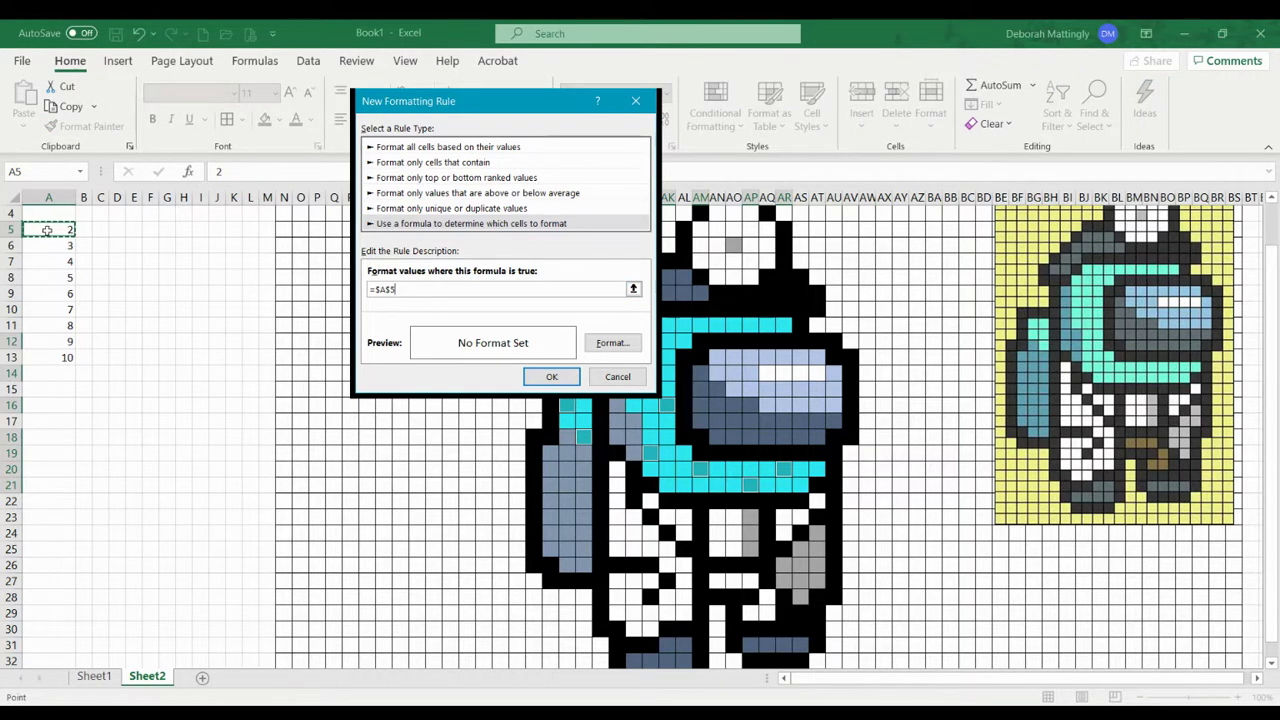
{"action": "type", "text": "=2"}
Give the rule a bright cyan fill from the standard colors and apply it to the selected cells.
{"action": "left_click", "coordinate": [605, 344]}
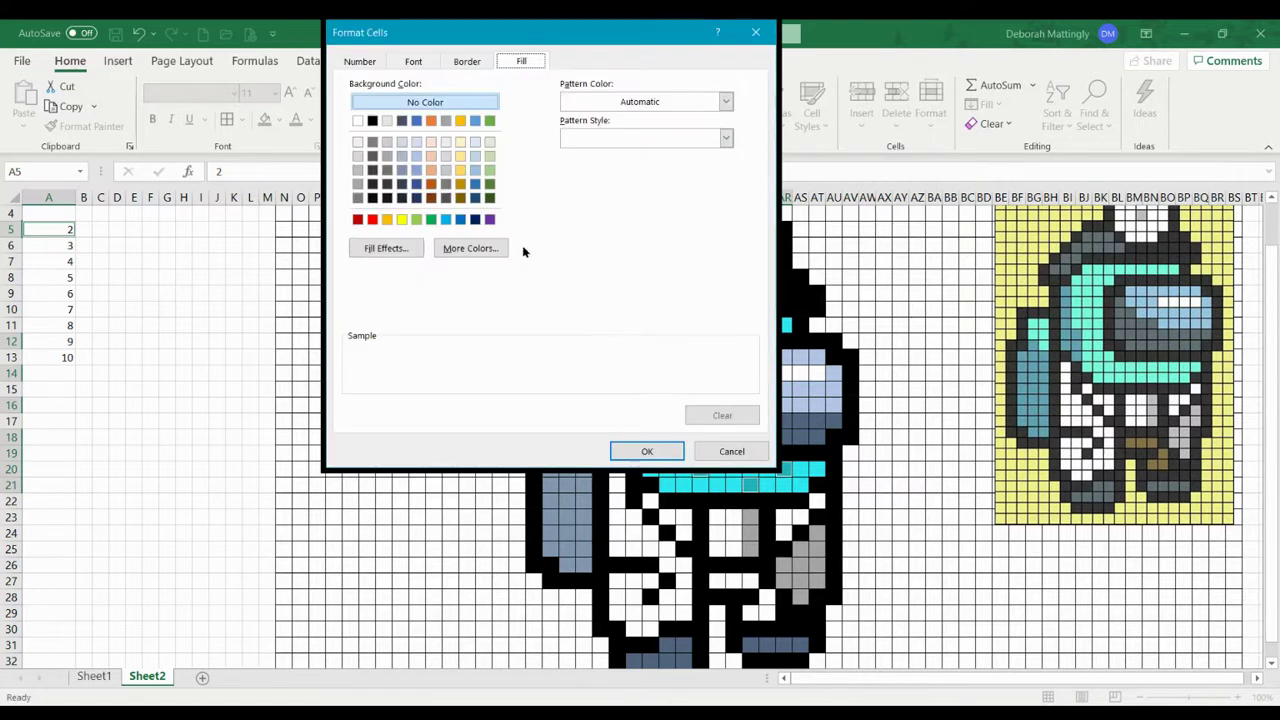
{"action": "left_click", "coordinate": [489, 253]}
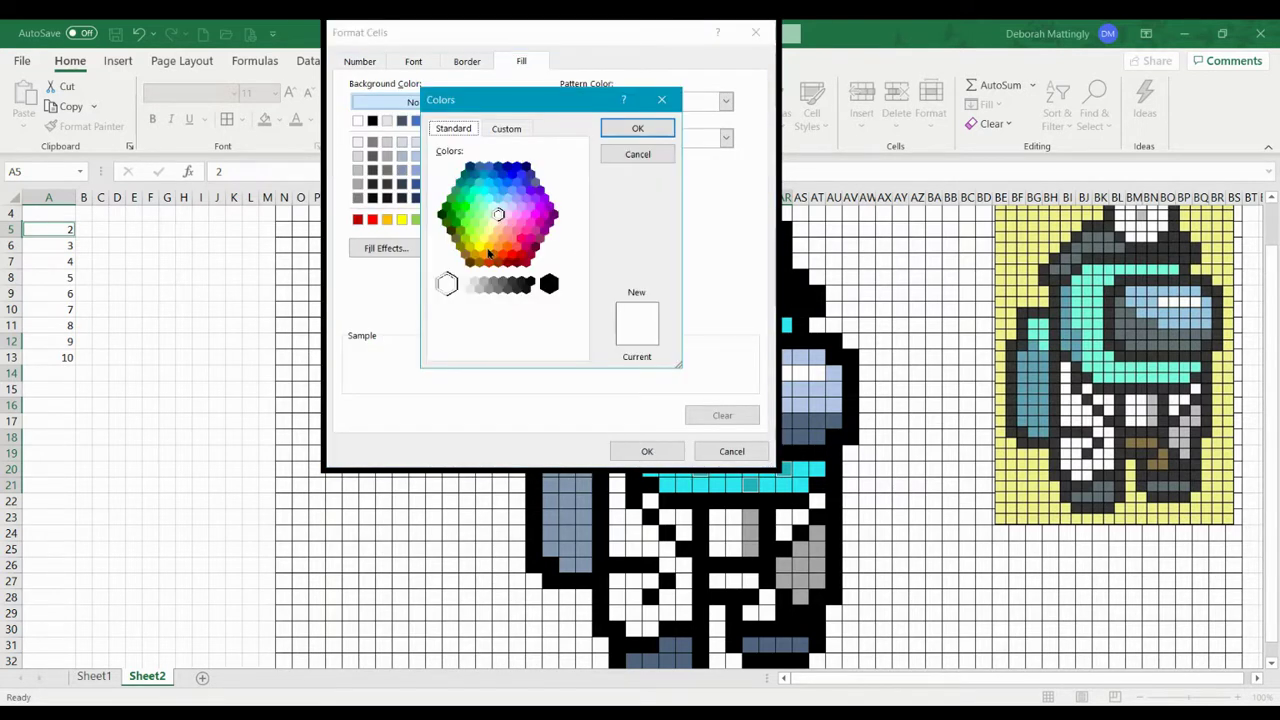
{"action": "left_click", "coordinate": [484, 191]}
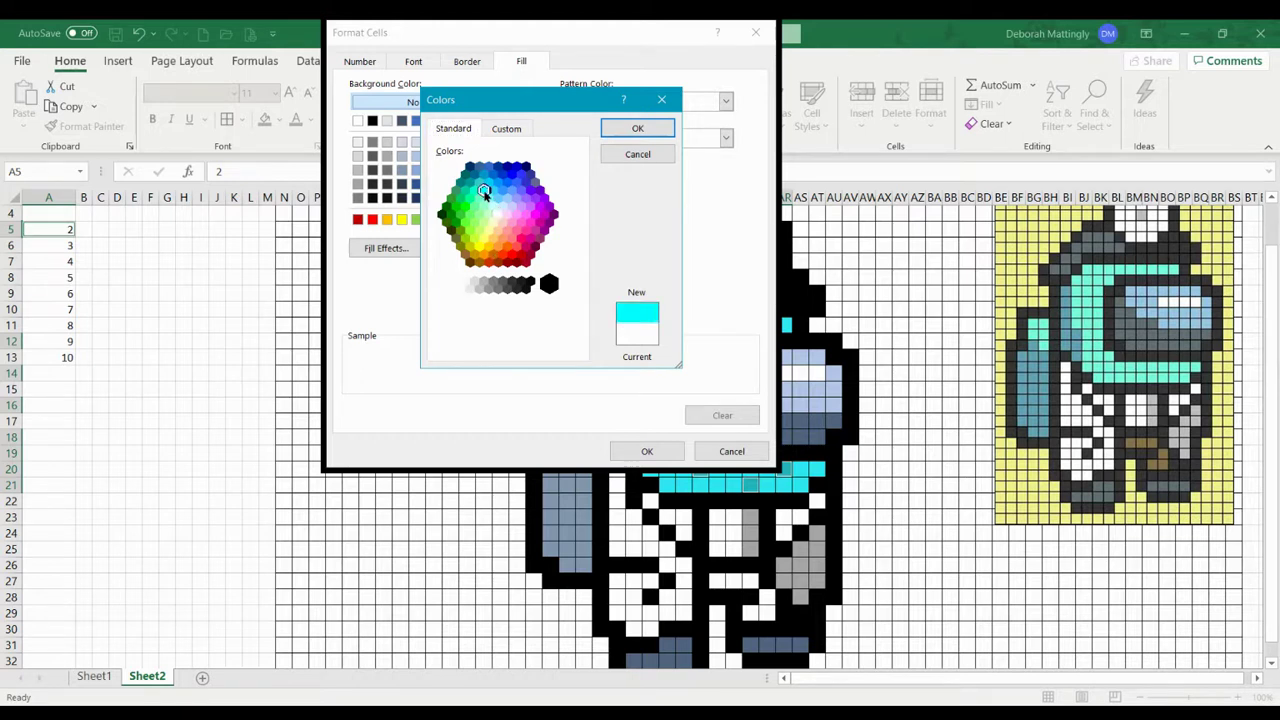
{"action": "left_click", "coordinate": [634, 129]}
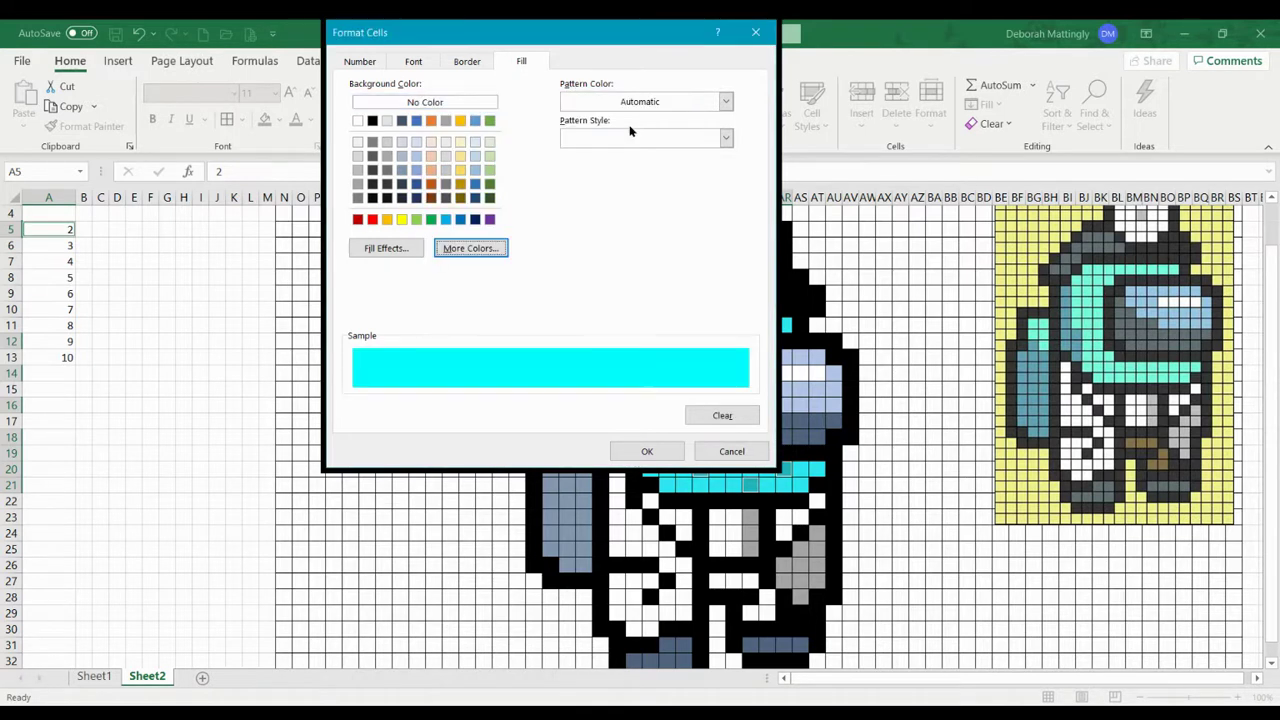
{"action": "left_click", "coordinate": [645, 452]}
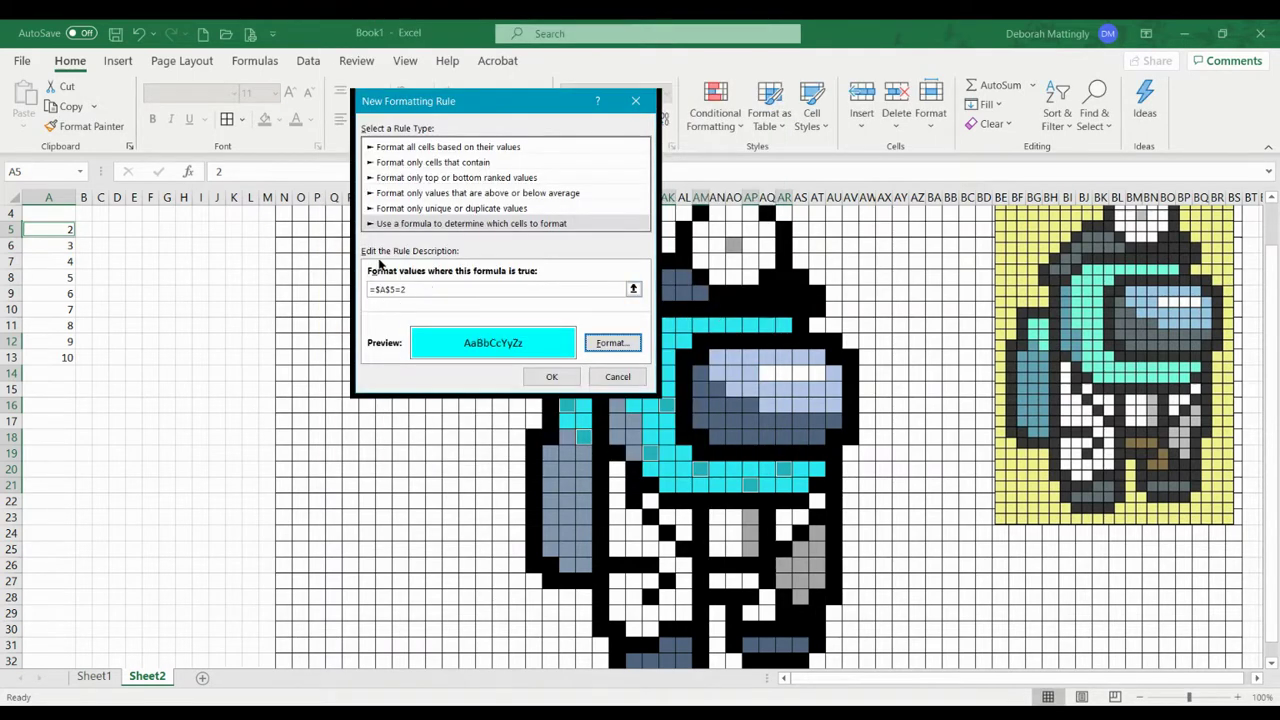
{"action": "left_click", "coordinate": [550, 377]}
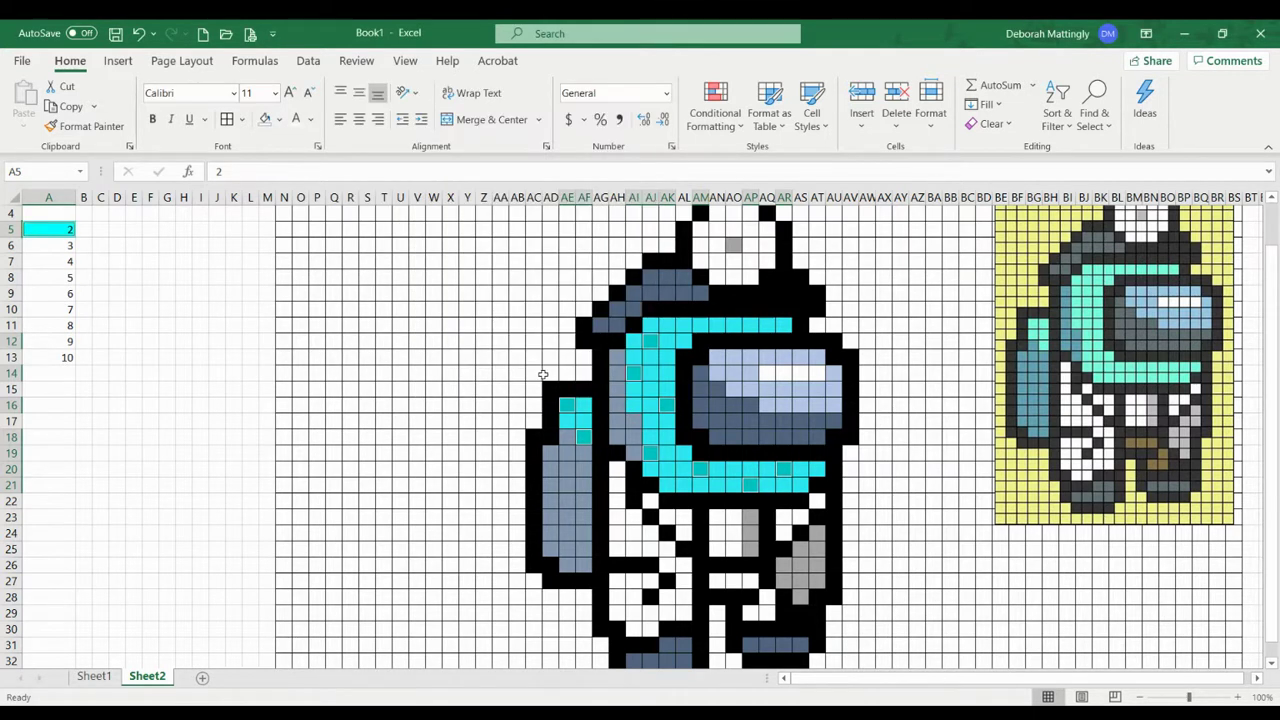
Set the selected cells to No Fill, and delete the value in A5 to test the cyan rule.
{"action": "left_click", "coordinate": [265, 118]}
{"action": "left_click", "coordinate": [52, 229]}
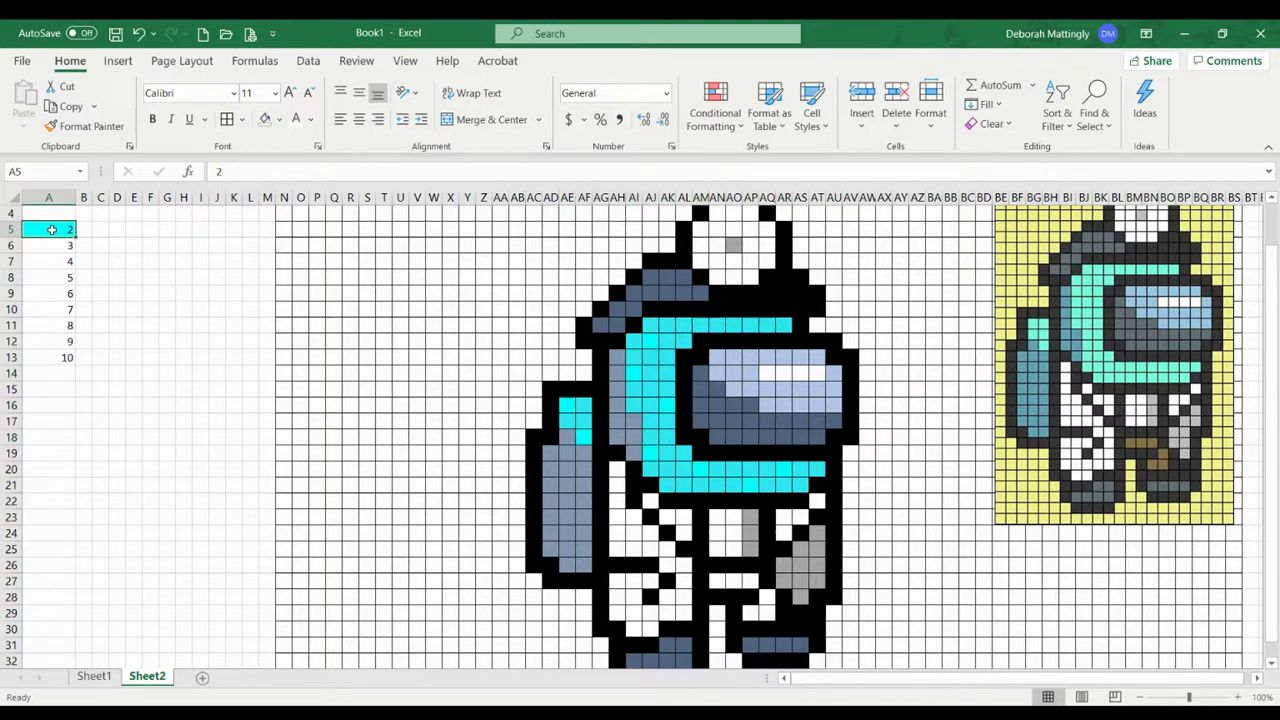
{"action": "key", "text": "Delete"}
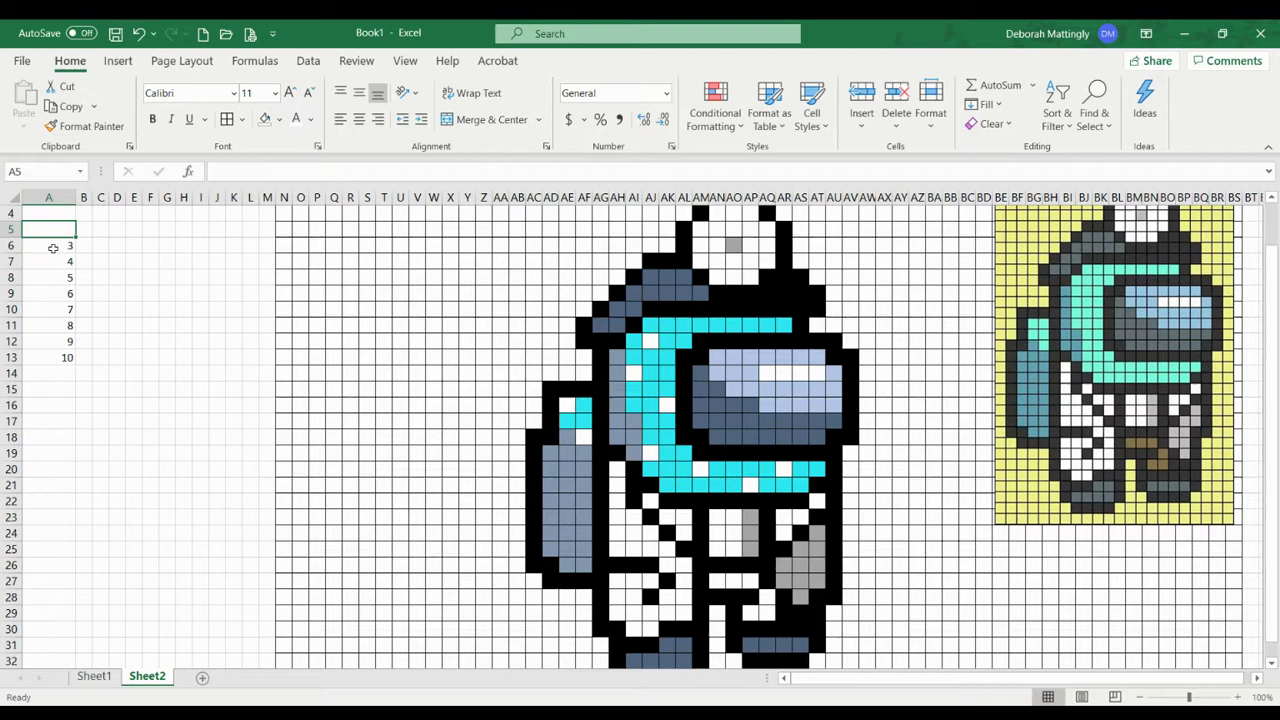
Find all cells matching the black format of AR9, and move and enlarge the Find and Replace window to show more results.
{"action": "left_click", "coordinate": [1096, 120]}
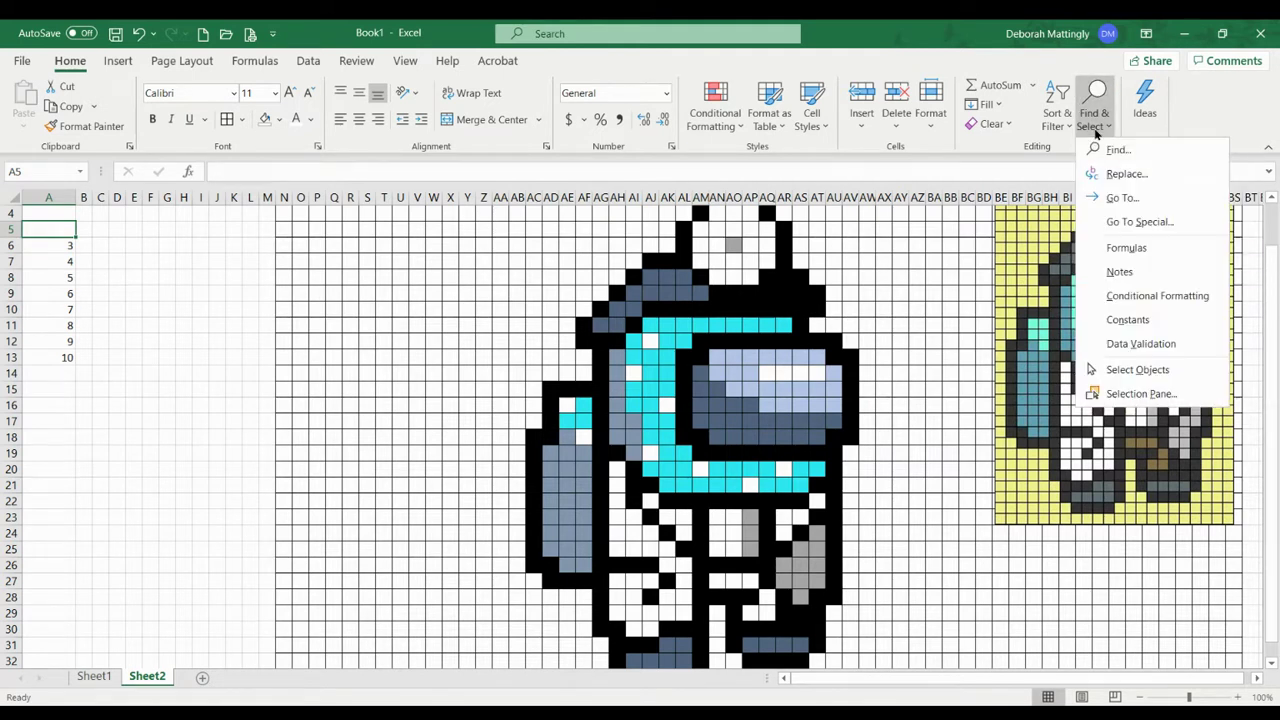
{"action": "left_click", "coordinate": [1147, 151]}
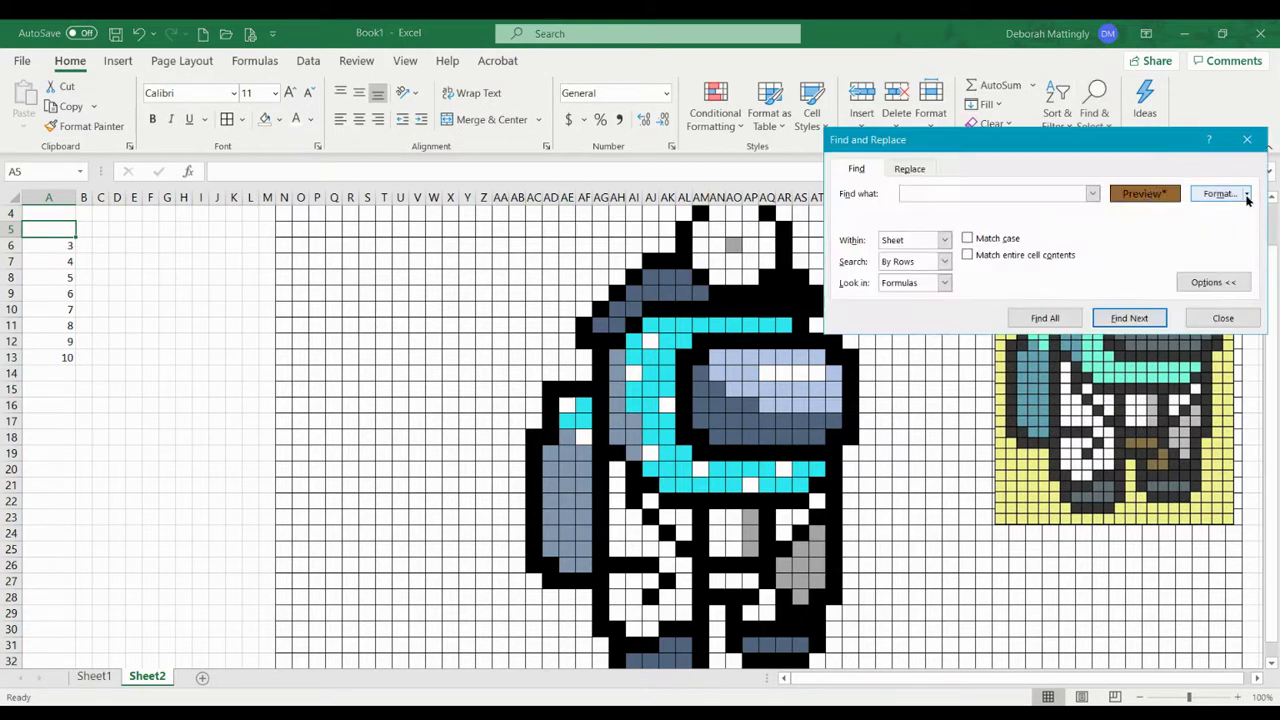
{"action": "left_click", "coordinate": [1247, 195]}
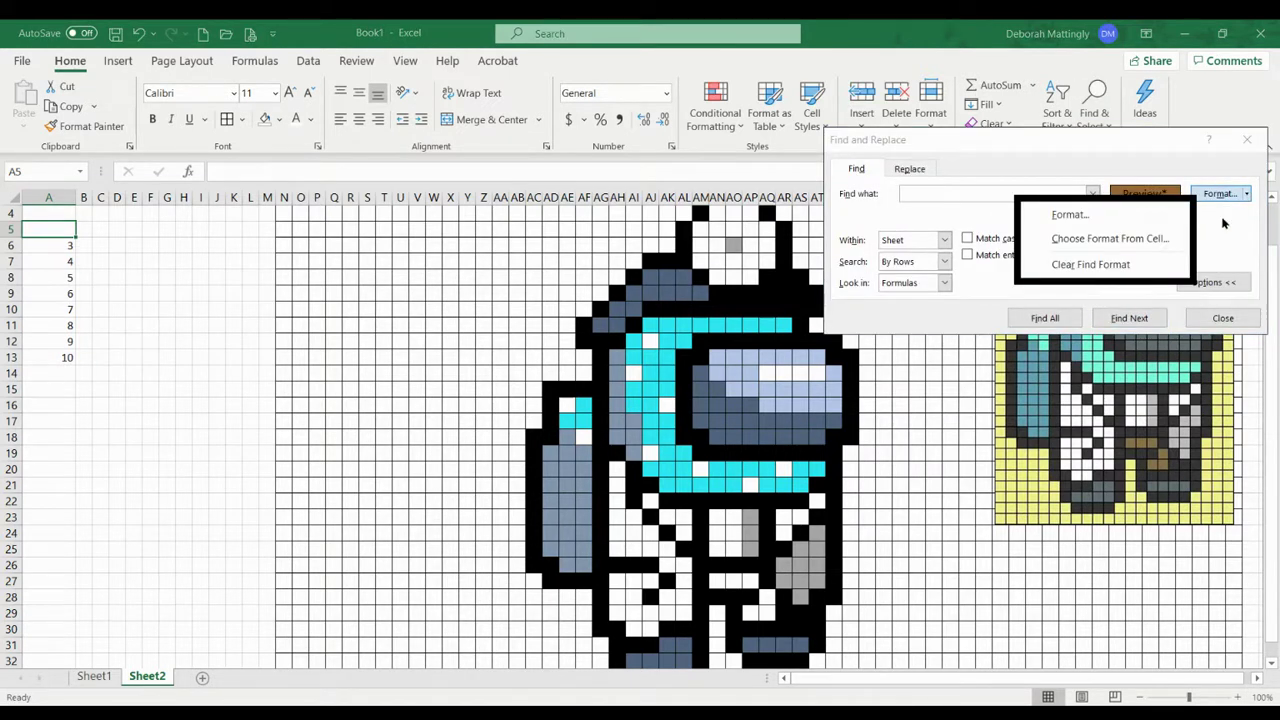
{"action": "left_click", "coordinate": [1106, 240]}
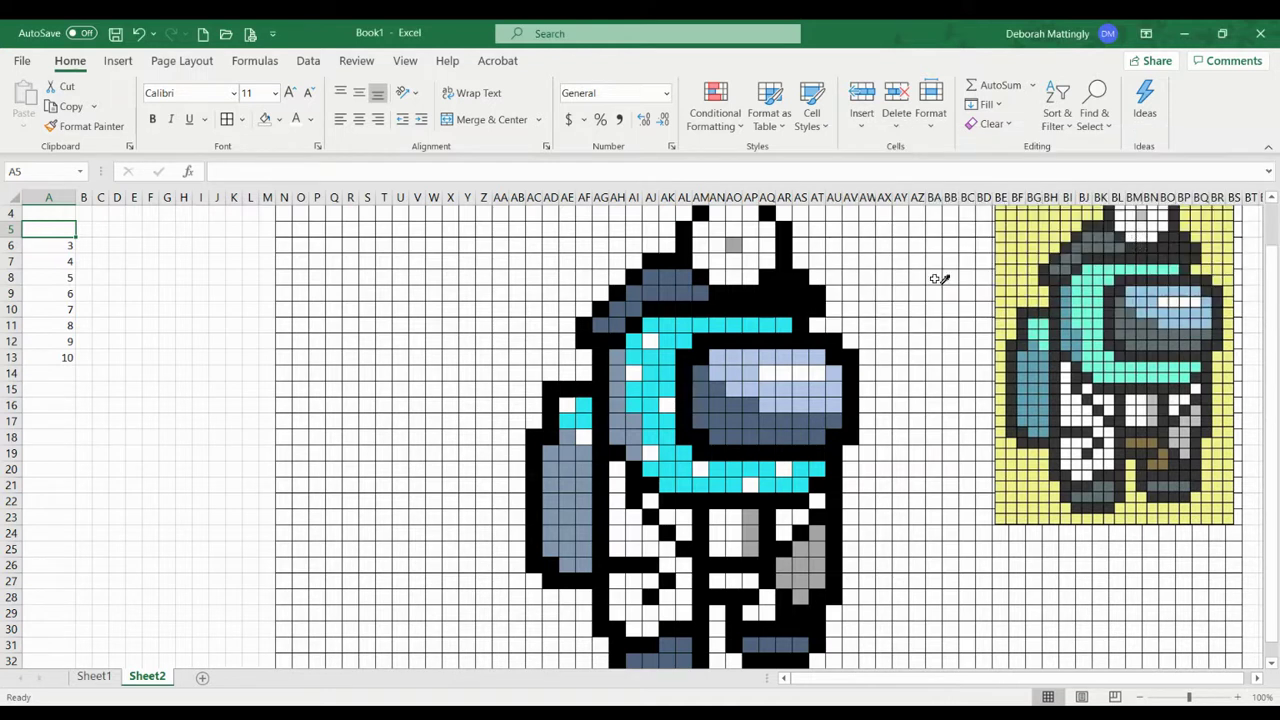
{"action": "left_click", "coordinate": [783, 293]}
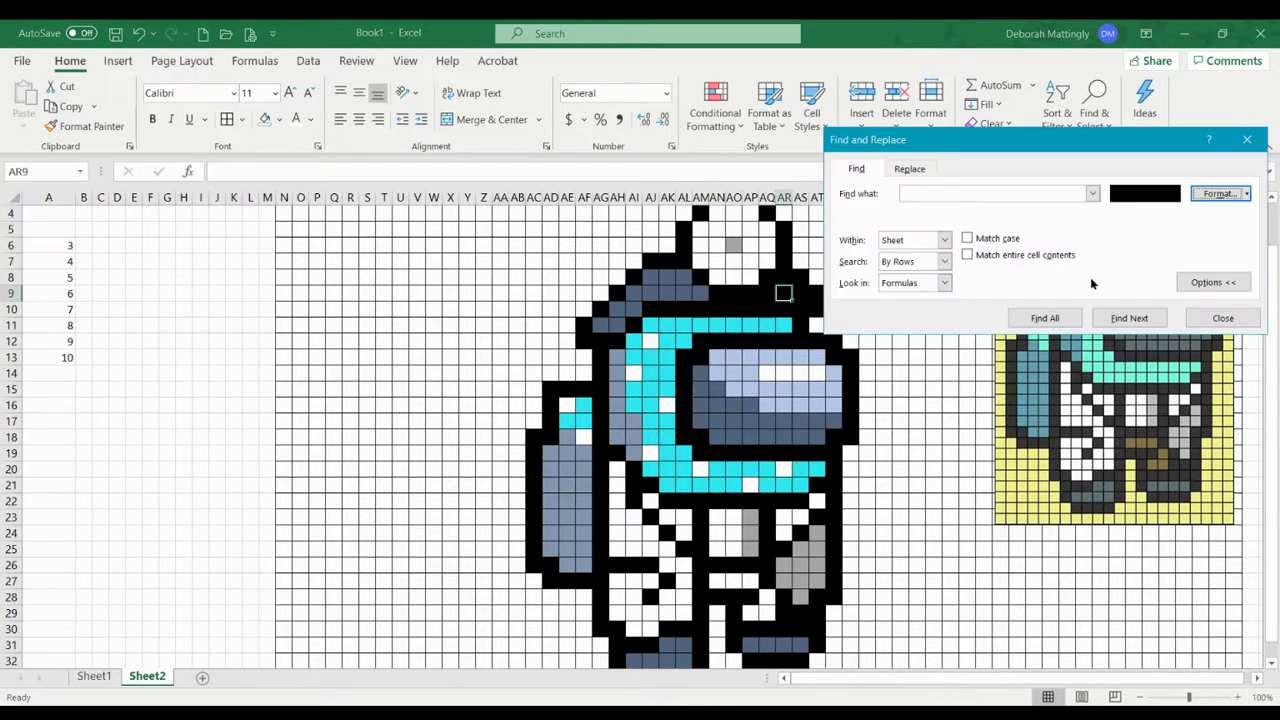
{"action": "left_click", "coordinate": [1041, 320]}
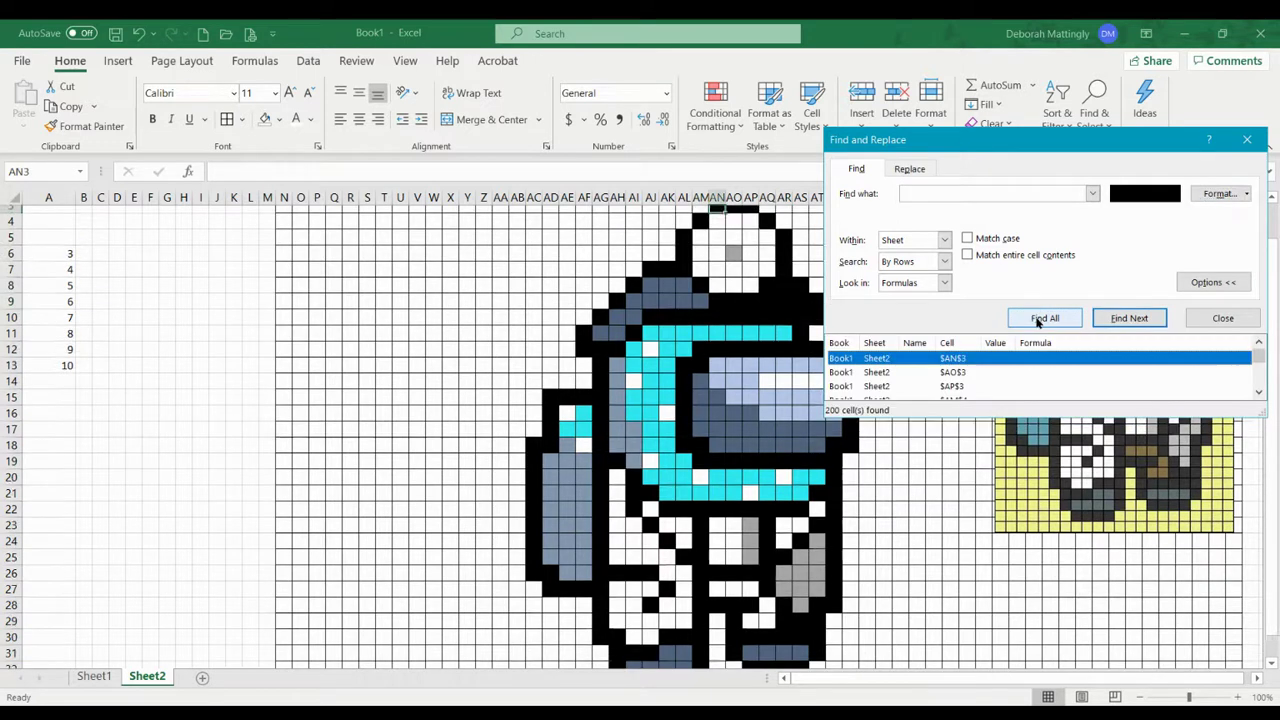
{"action": "left_click_drag", "start_coordinate": [1058, 142], "coordinate": [1044, 34]}
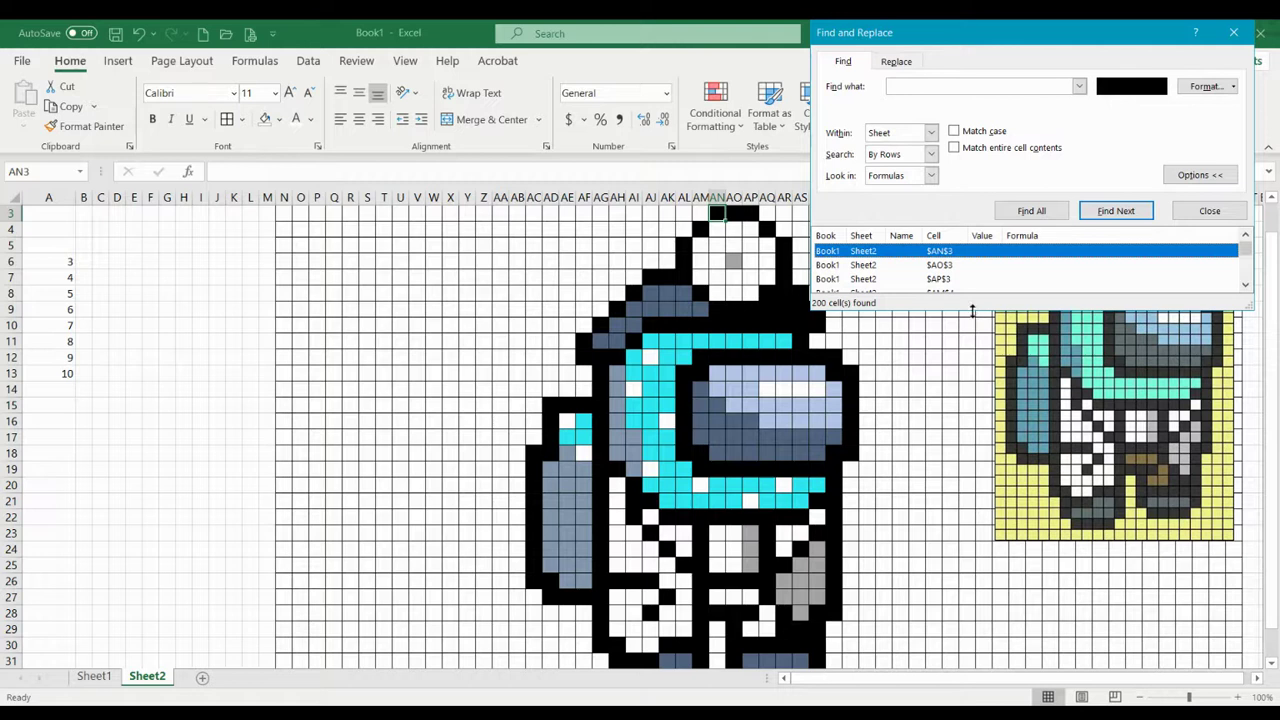
{"action": "left_click_drag", "start_coordinate": [971, 311], "coordinate": [963, 618]}
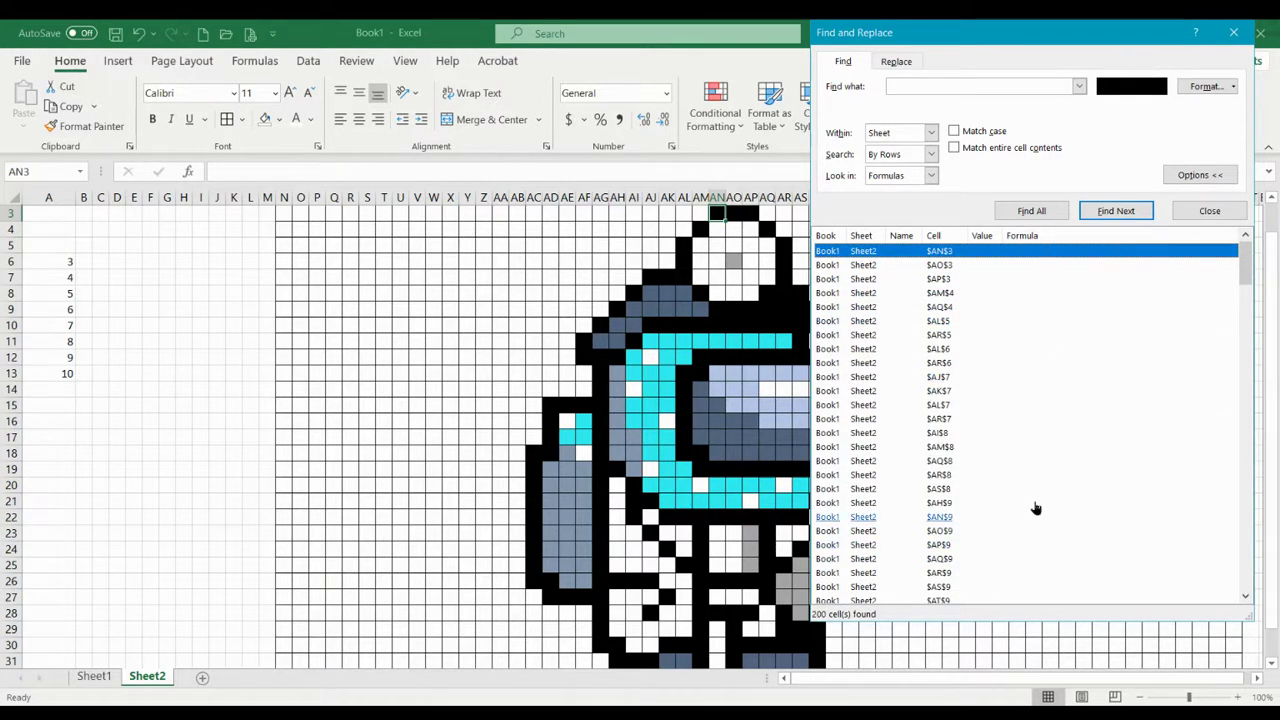
Add AL5, AI8, AO9, AT9, AM10, AR10 and AS11 from the found black cells to the AN3 selection.
{"action": "left_click", "coordinate": [898, 321], "text": "ctrl"}
{"action": "left_click", "coordinate": [905, 433], "text": "ctrl"}
{"action": "left_click", "coordinate": [912, 531], "text": "ctrl"}
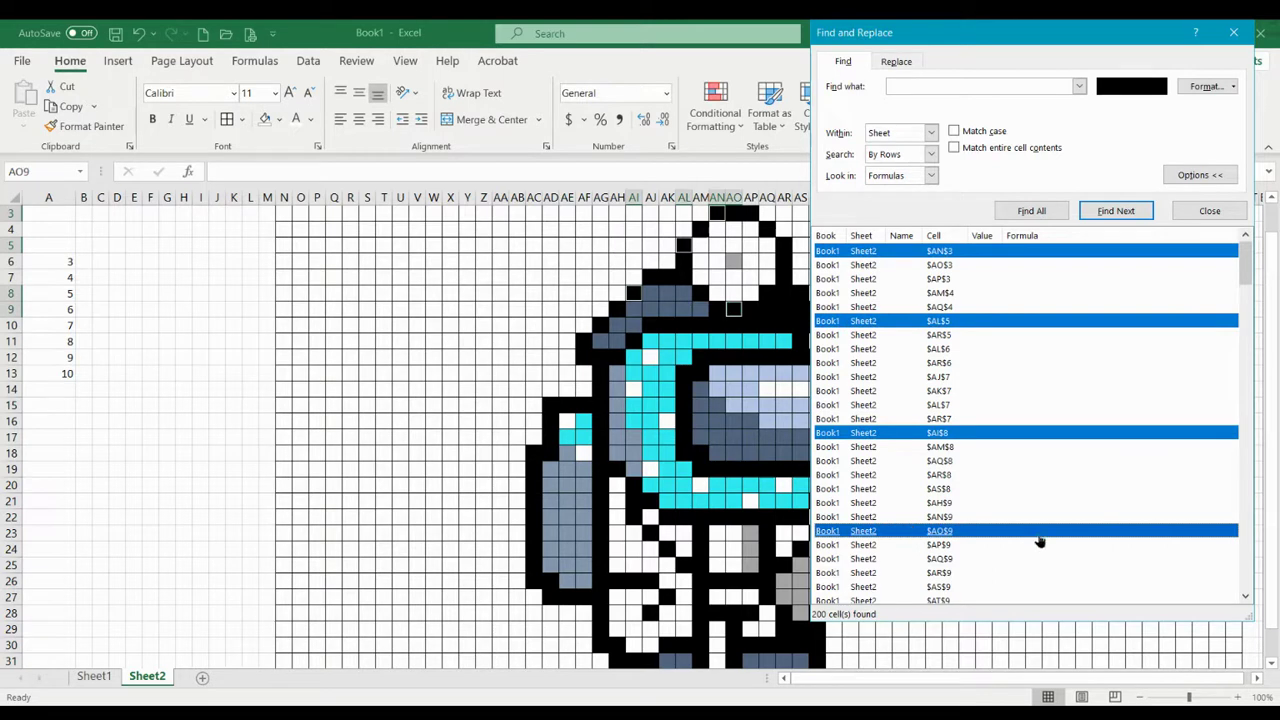
{"action": "scroll", "coordinate": [1040, 541], "scroll_direction": "down", "scroll_amount": 8}
{"action": "left_click", "coordinate": [906, 266], "text": "ctrl"}
{"action": "left_click", "coordinate": [277, 336], "text": "ctrl"}
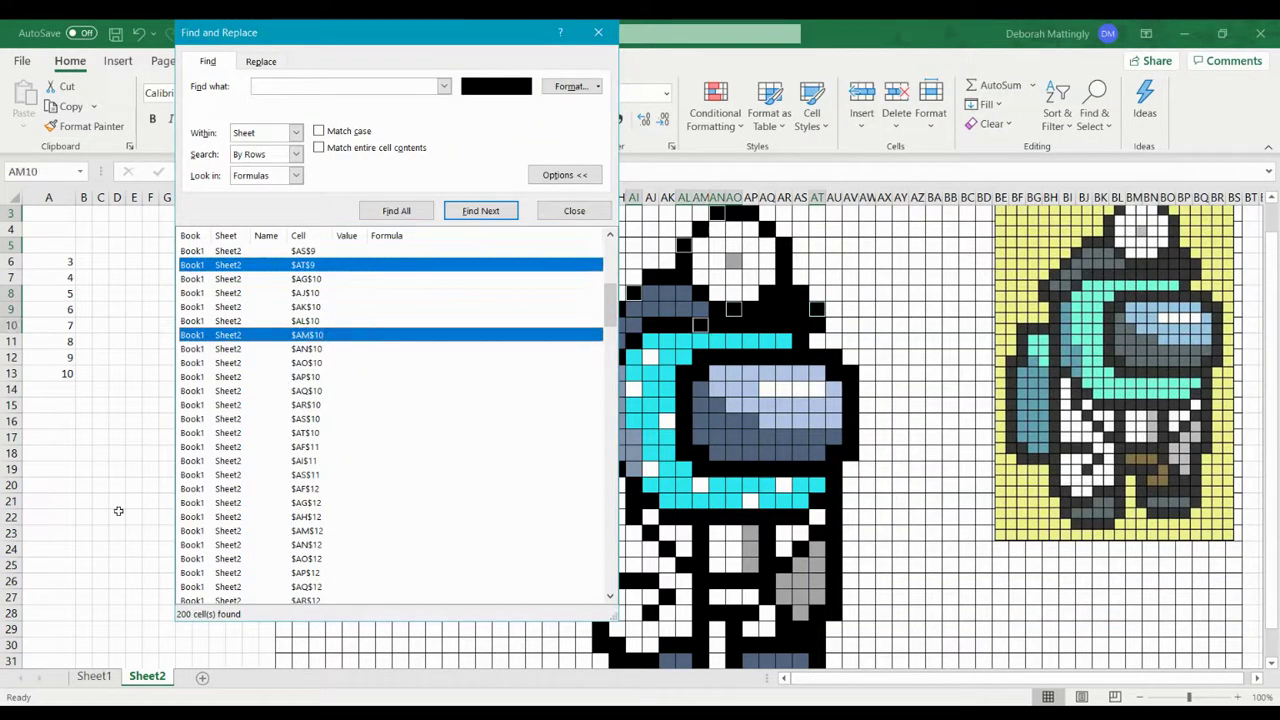
{"action": "left_click", "coordinate": [270, 405], "text": "ctrl"}
{"action": "left_click", "coordinate": [270, 474], "text": "ctrl"}
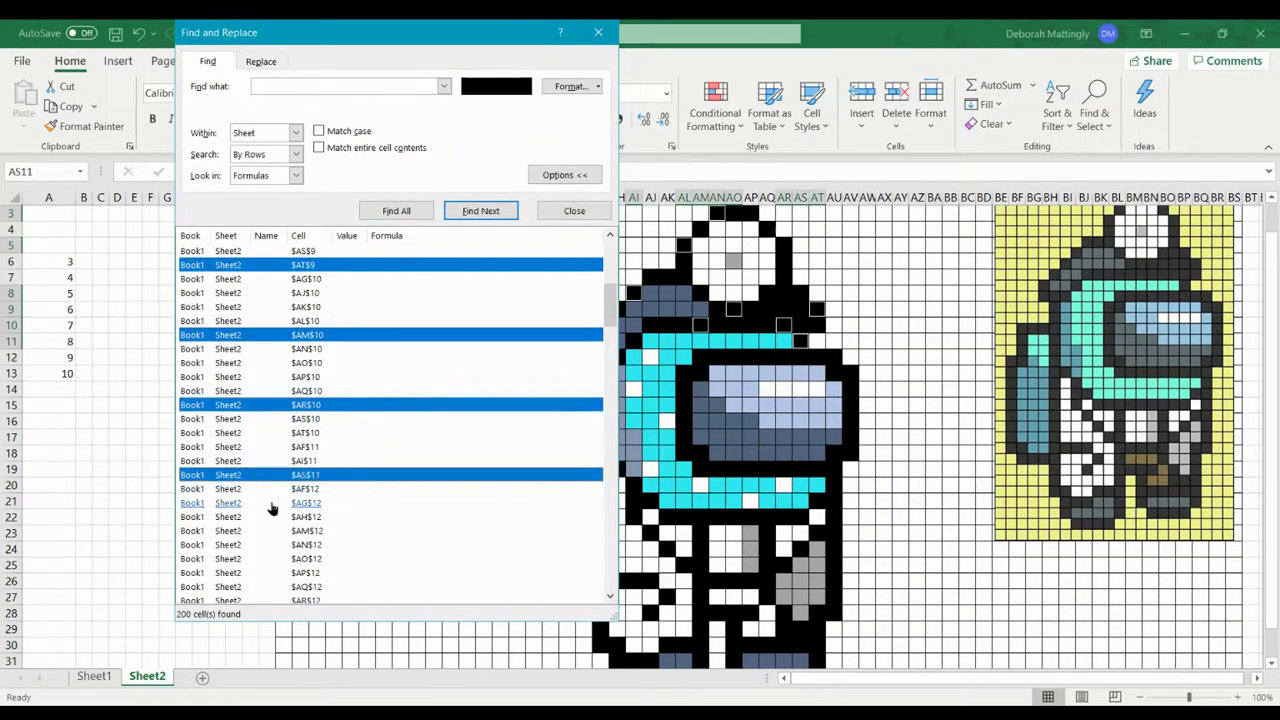
Add AP12, AU12, AG14 and AL15 from the found black cells to the selection.
{"action": "scroll", "coordinate": [268, 515], "scroll_direction": "down", "scroll_amount": 7}
{"action": "left_click", "coordinate": [240, 279], "text": "ctrl"}
{"action": "left_click", "coordinate": [240, 349], "text": "ctrl"}
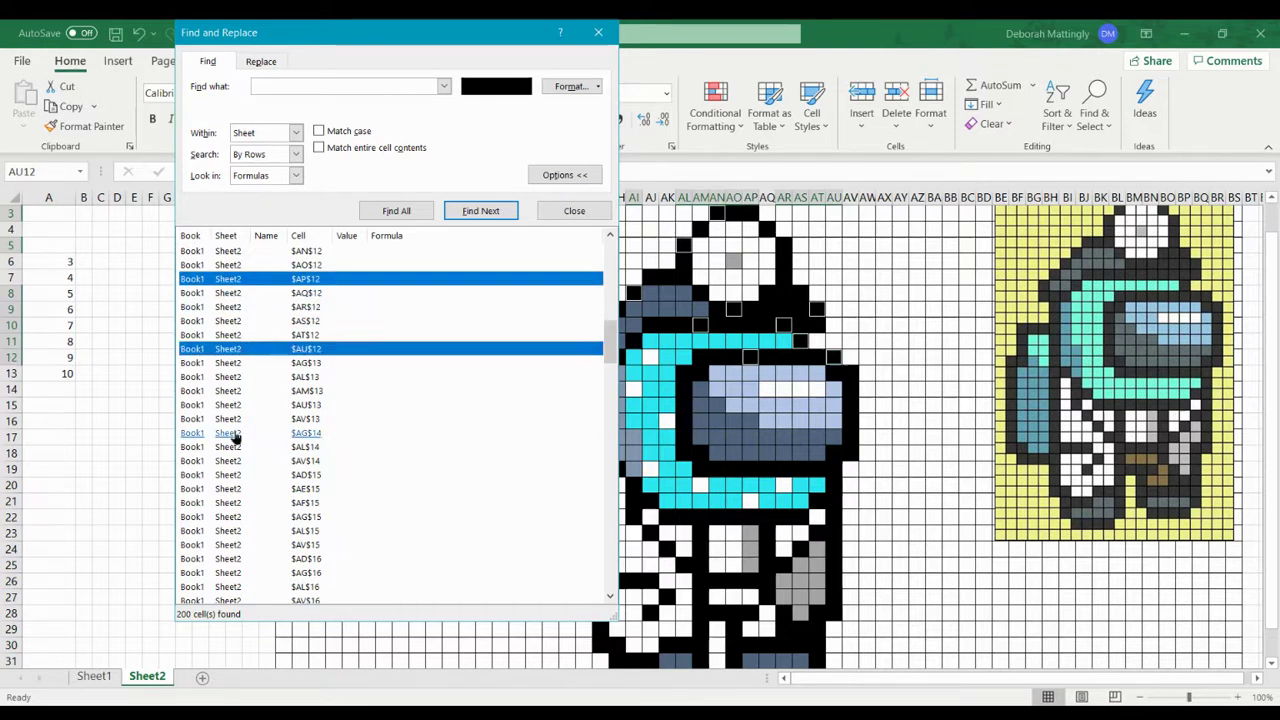
{"action": "left_click", "coordinate": [235, 436], "text": "ctrl"}
{"action": "left_click", "coordinate": [206, 531], "text": "ctrl"}
Extend the selection with the found black cells AG17, AG18, AM18, AH19 and AR19.
{"action": "scroll", "coordinate": [226, 534], "scroll_direction": "down", "scroll_amount": 8}
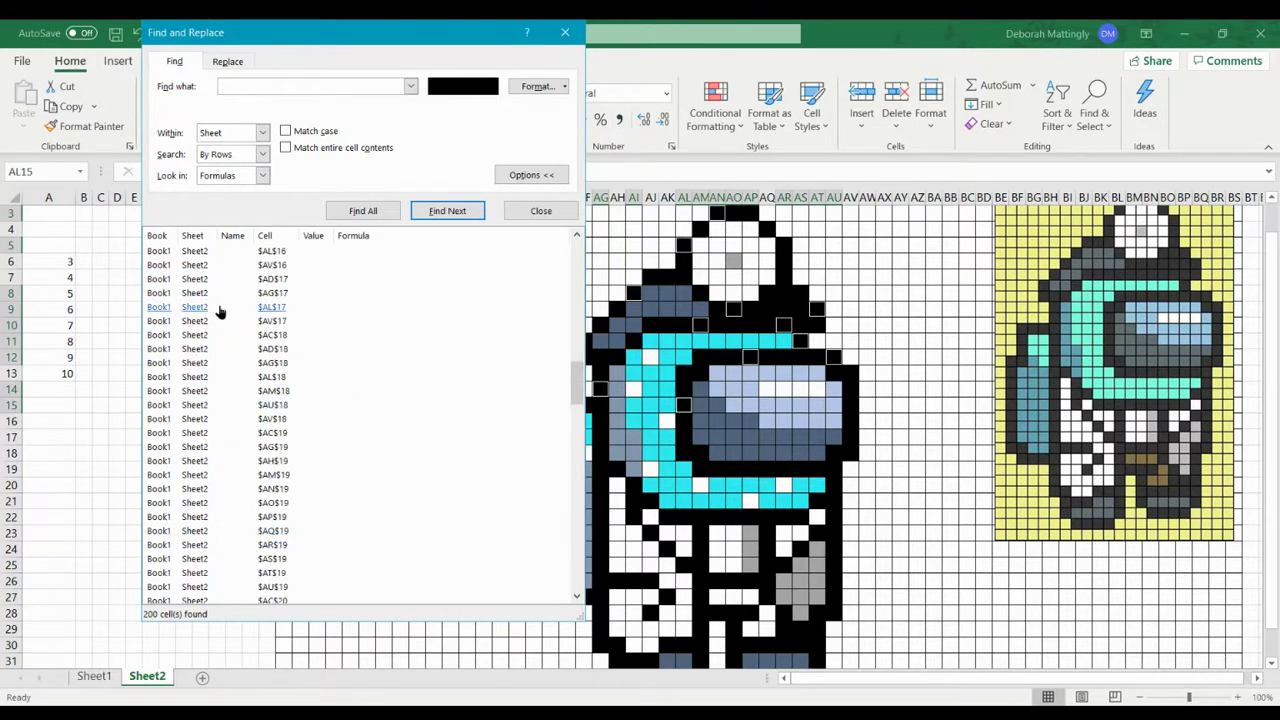
{"action": "left_click", "coordinate": [217, 293], "text": "ctrl"}
{"action": "left_click", "coordinate": [211, 363], "text": "ctrl"}
{"action": "left_click", "coordinate": [210, 391], "text": "ctrl"}
{"action": "left_click", "coordinate": [208, 461], "text": "ctrl"}
{"action": "left_click", "coordinate": [209, 545], "text": "ctrl"}
Add scattered black cells from rows 19 to 22 of the search results to the selection, including AT19, AU20, AI22 and AO22.
{"action": "scroll", "coordinate": [210, 556], "scroll_direction": "down", "scroll_amount": 7}
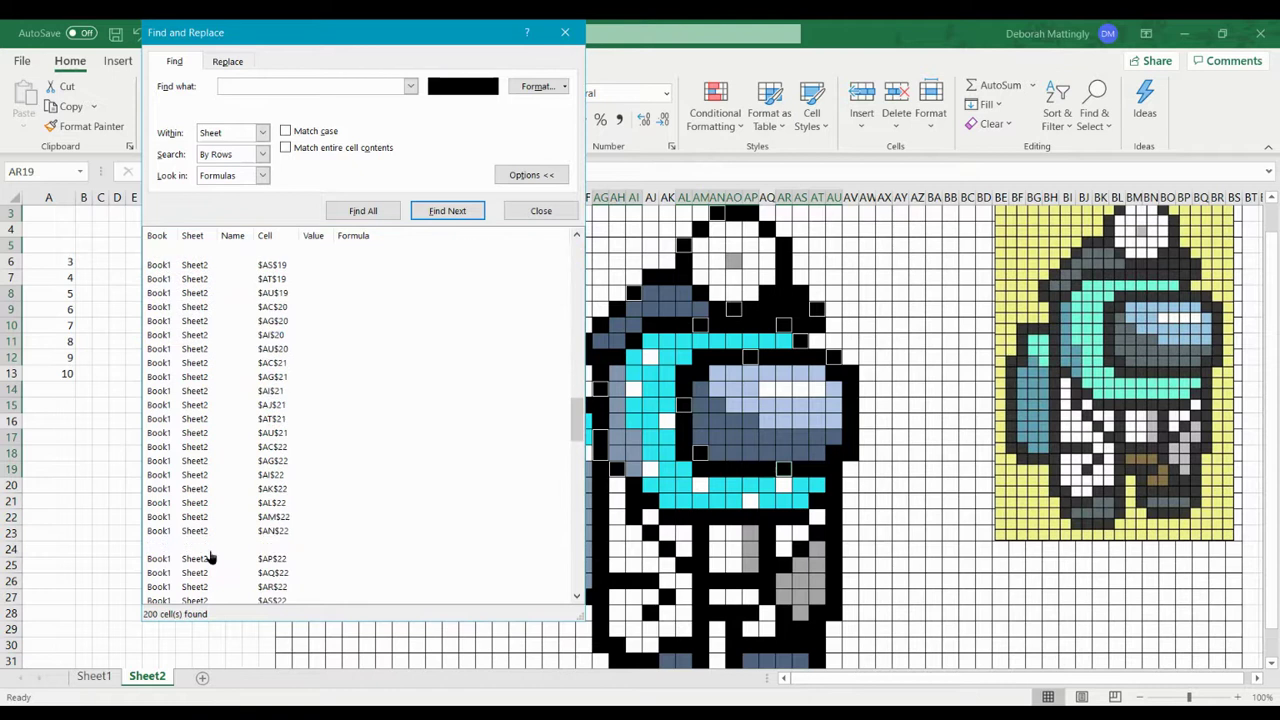
{"action": "left_click", "coordinate": [201, 279], "text": "ctrl"}
{"action": "left_click", "coordinate": [203, 349], "text": "ctrl"}
{"action": "left_click", "coordinate": [205, 419], "text": "ctrl"}
{"action": "left_click", "coordinate": [205, 475], "text": "ctrl"}
{"action": "left_click", "coordinate": [207, 545], "text": "ctrl"}
Add scattered black cells from rows 22 to 25 of the search results to the selection, including AQ23, AG24 and AM24.
{"action": "scroll", "coordinate": [203, 558], "scroll_direction": "down", "scroll_amount": 7}
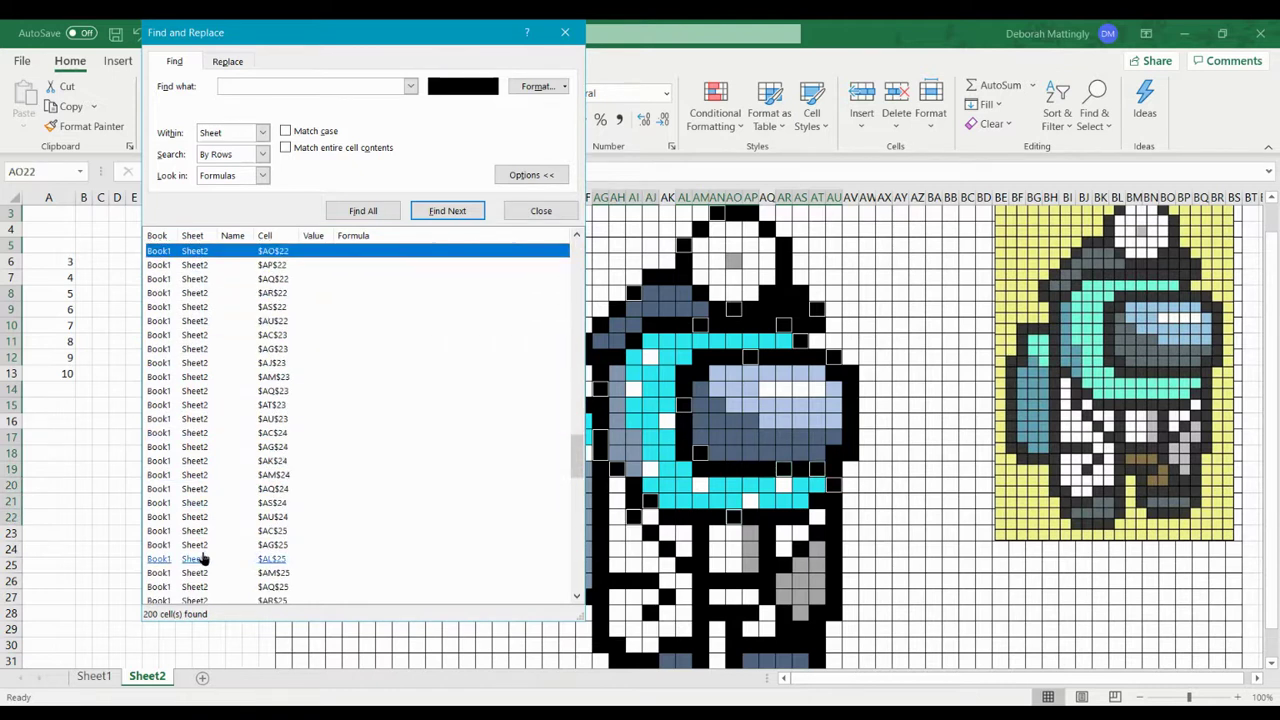
{"action": "left_click", "coordinate": [209, 307], "text": "ctrl"}
{"action": "left_click", "coordinate": [204, 391], "text": "ctrl"}
{"action": "left_click", "coordinate": [203, 447], "text": "ctrl"}
{"action": "left_click", "coordinate": [203, 475], "text": "ctrl"}
{"action": "left_click", "coordinate": [202, 545], "text": "ctrl"}
Extend the selection with found black cells in rows 26 and 27, including AC26, AH26, AO26, AF27 and AU27.
{"action": "scroll", "coordinate": [199, 566], "scroll_direction": "down", "scroll_amount": 8}
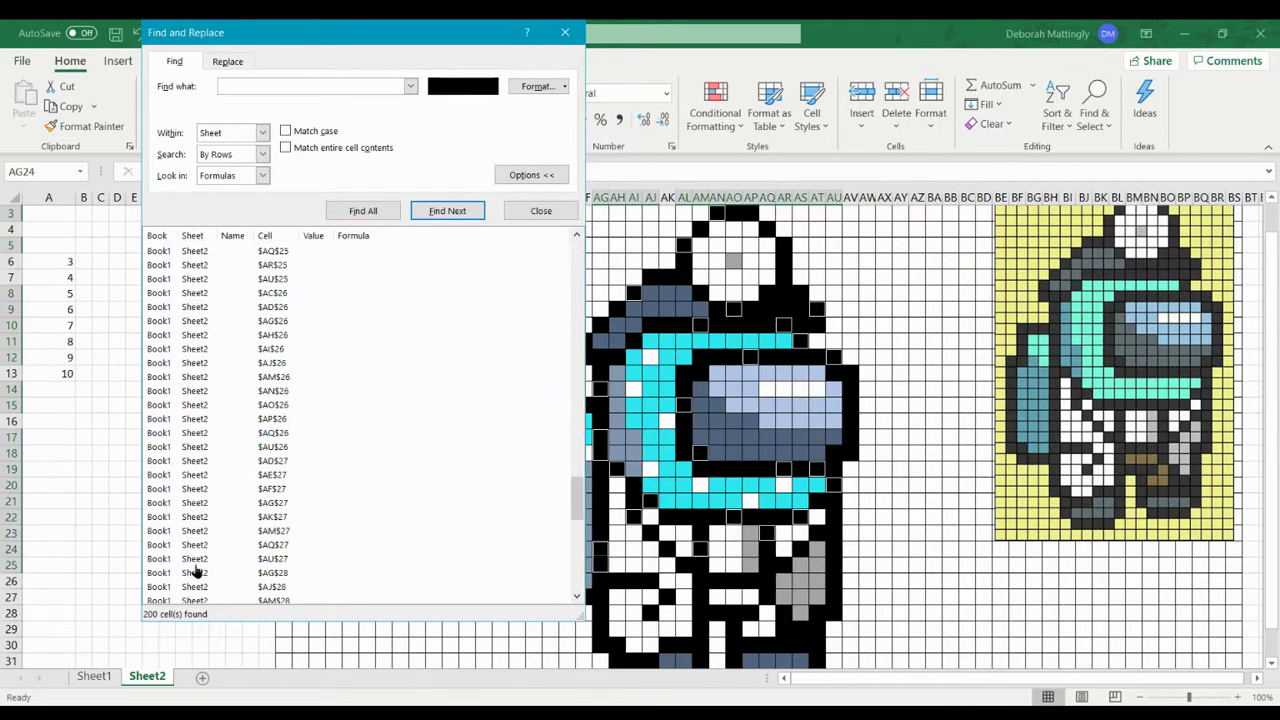
{"action": "left_click", "coordinate": [147, 293], "text": "ctrl"}
{"action": "left_click", "coordinate": [140, 335], "text": "ctrl"}
{"action": "left_click", "coordinate": [134, 404], "text": "ctrl"}
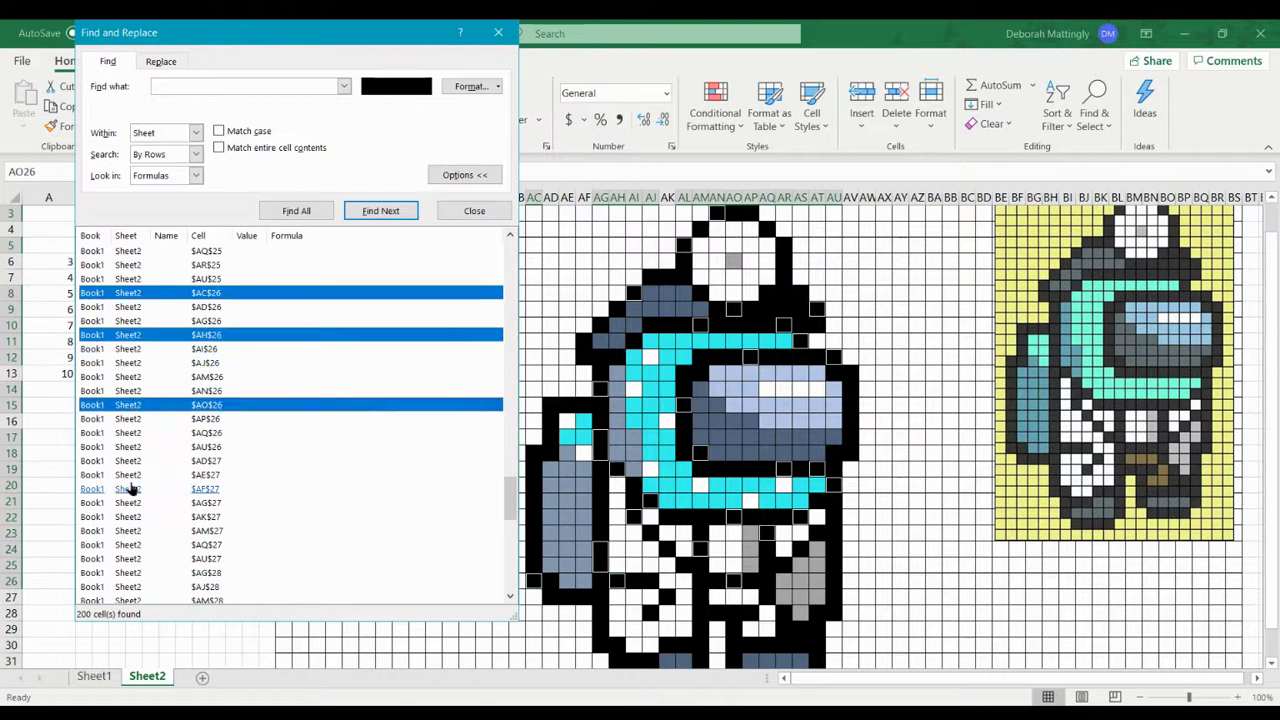
{"action": "left_click", "coordinate": [130, 488], "text": "ctrl"}
{"action": "left_click", "coordinate": [128, 544], "text": "ctrl"}
{"action": "left_click", "coordinate": [126, 558], "text": "ctrl"}
Add the found black cells AT28, AO29, AR29, AH30, AO30 and AT30 to the selection.
{"action": "scroll", "coordinate": [126, 500], "scroll_direction": "down", "scroll_amount": 9}
{"action": "left_click", "coordinate": [135, 293], "text": "ctrl"}
{"action": "left_click", "coordinate": [143, 349], "text": "ctrl"}
{"action": "left_click", "coordinate": [145, 363], "text": "ctrl"}
{"action": "left_click", "coordinate": [148, 419], "text": "ctrl"}
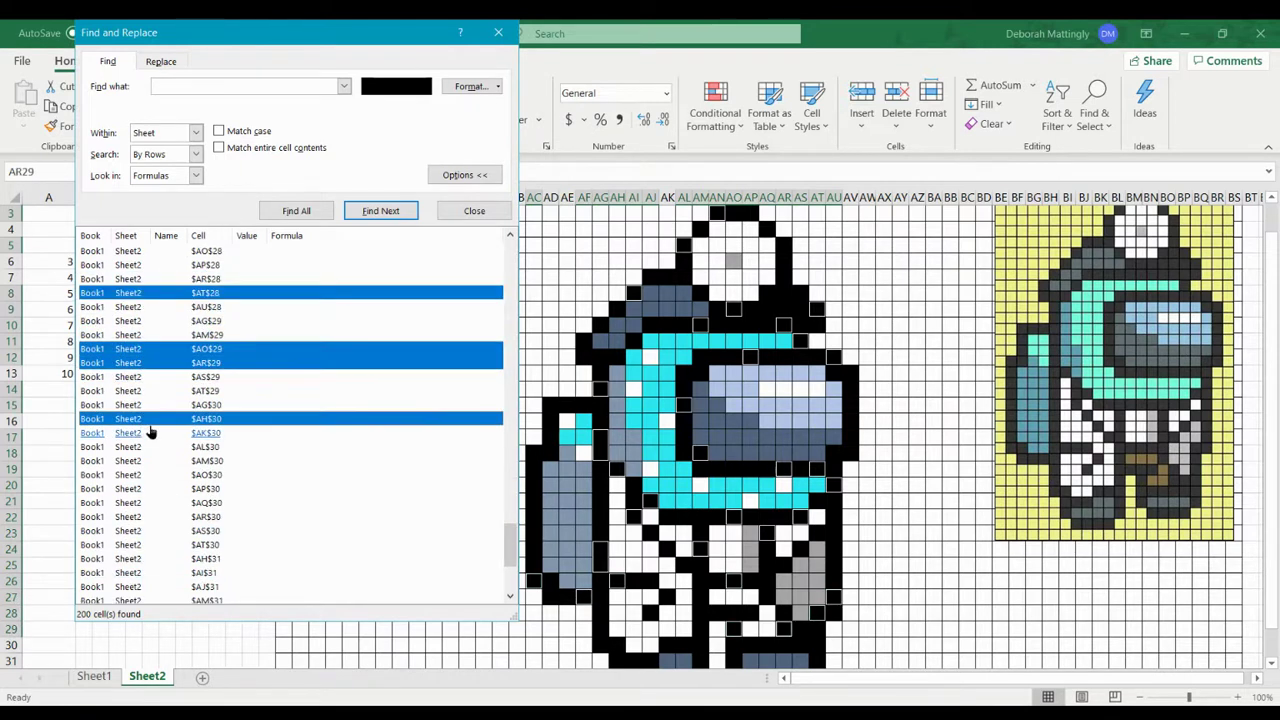
{"action": "left_click", "coordinate": [150, 475], "text": "ctrl"}
{"action": "left_click", "coordinate": [152, 545], "text": "ctrl"}
Complete the black selection with AO31, AQ32 and AJ33, and close the Find and Replace window.
{"action": "scroll", "coordinate": [152, 545], "scroll_direction": "down", "scroll_amount": 4}
{"action": "left_click", "coordinate": [135, 433], "text": "ctrl"}
{"action": "left_click", "coordinate": [150, 503], "text": "ctrl"}
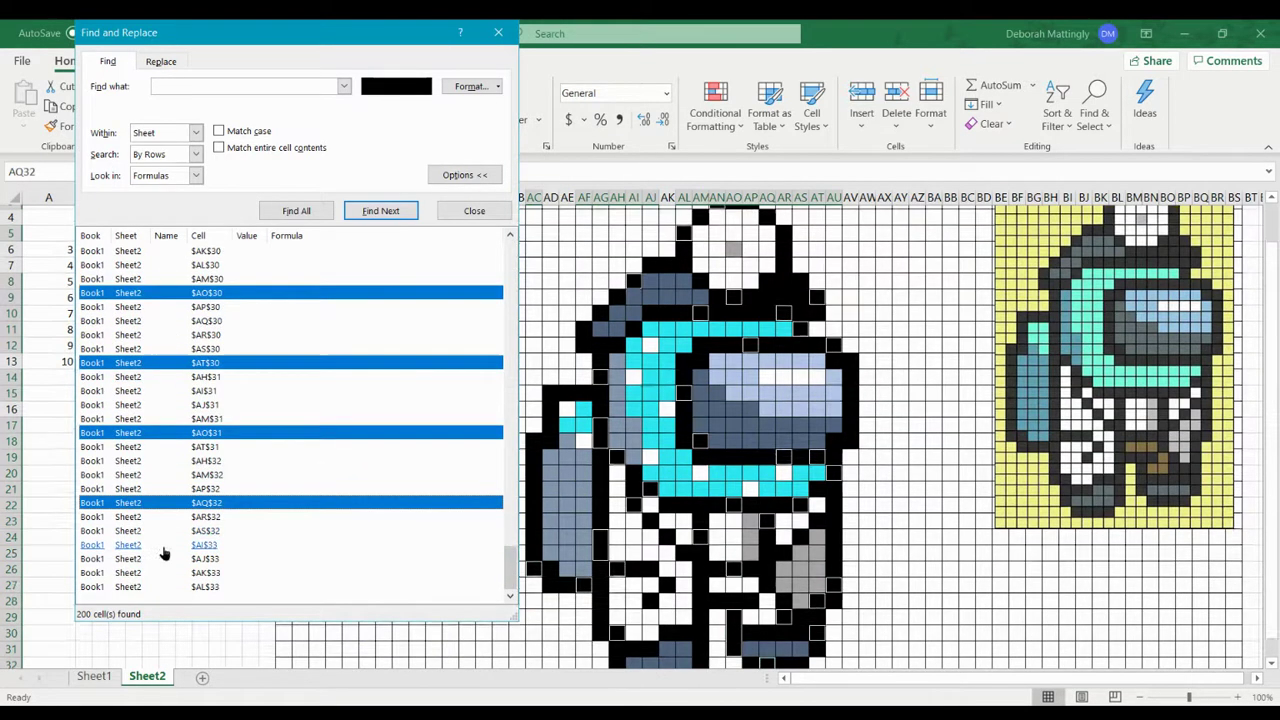
{"action": "left_click", "coordinate": [143, 558], "text": "ctrl"}
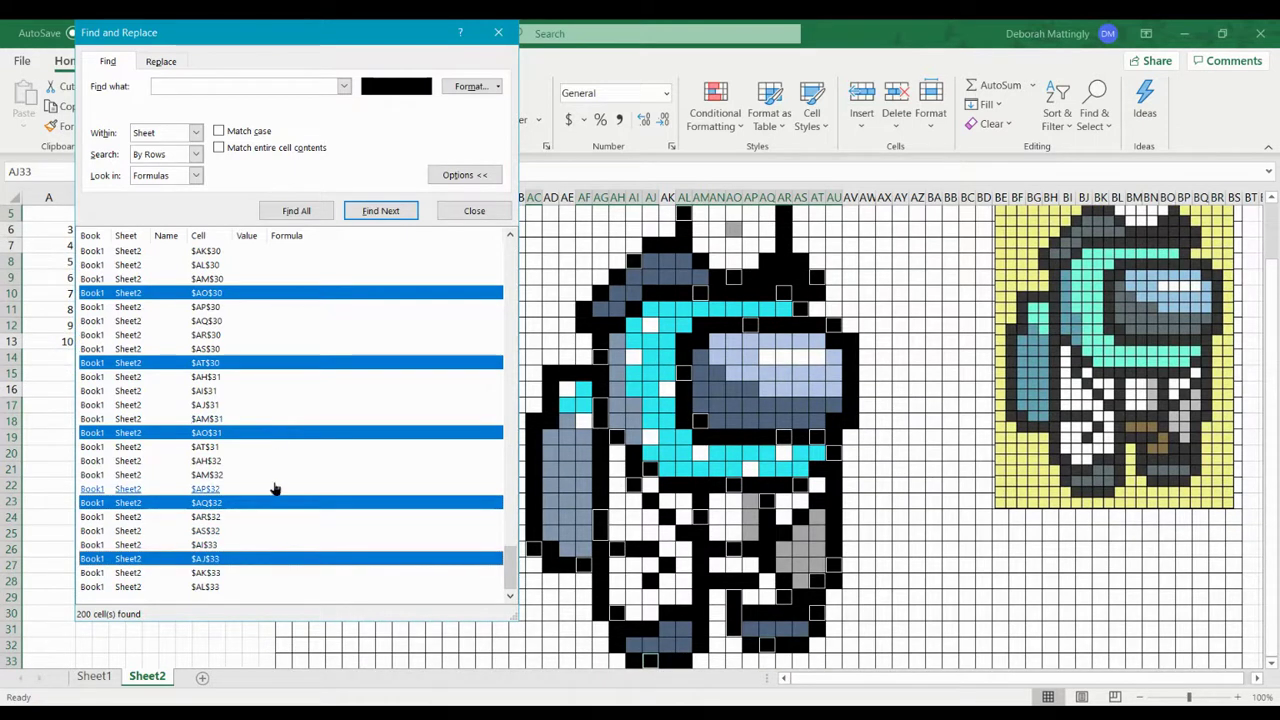
{"action": "scroll", "coordinate": [275, 488], "scroll_direction": "up", "scroll_amount": 1}
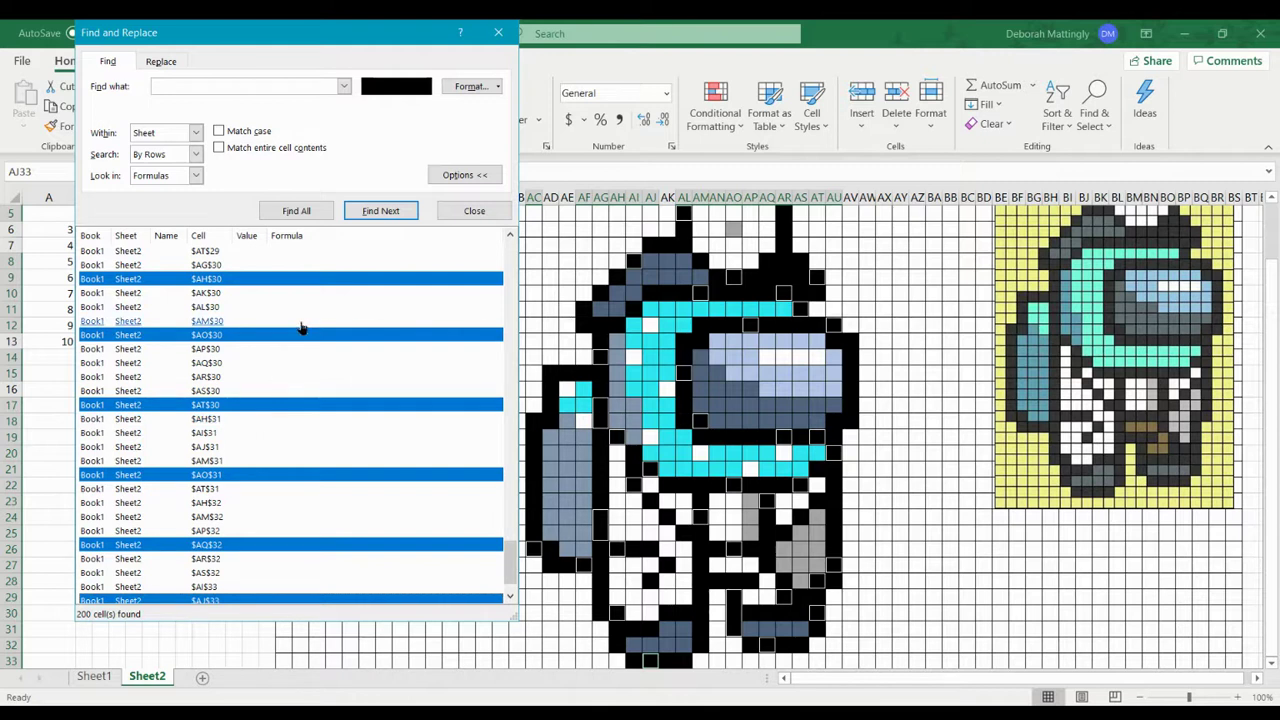
{"action": "left_click", "coordinate": [474, 211]}
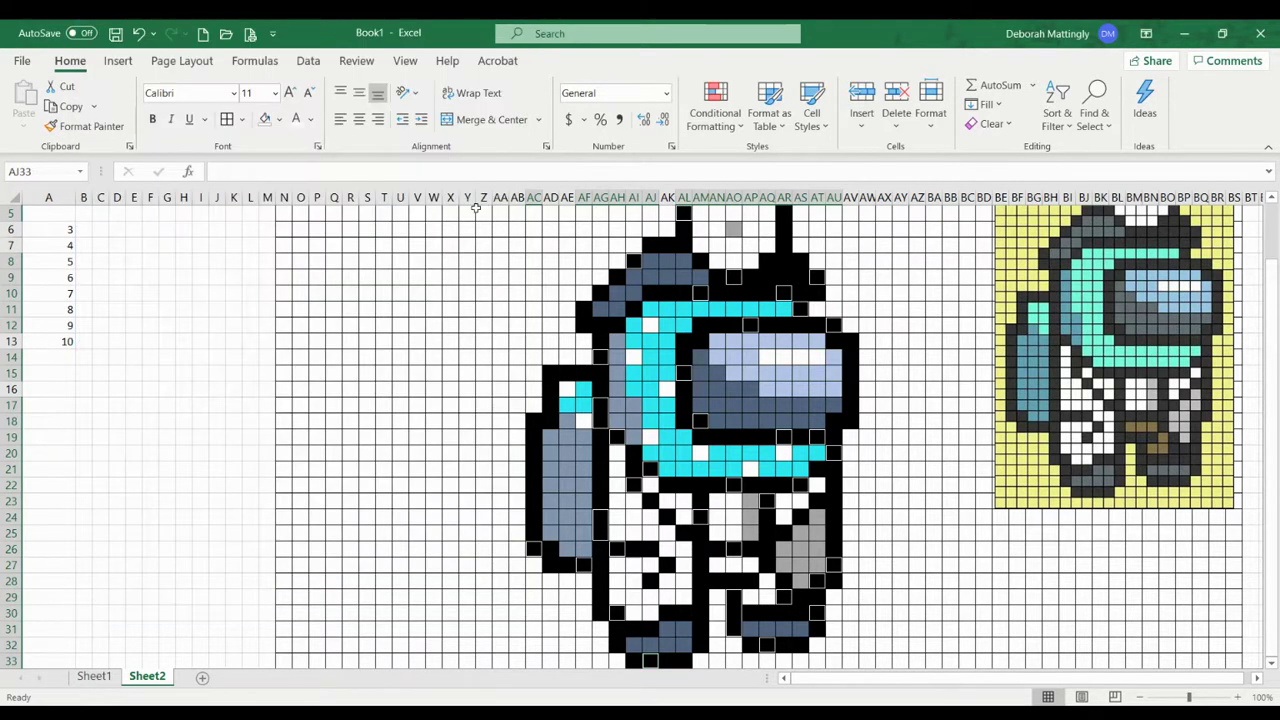
Add A6 to the selected black cells and start a formula-based conditional formatting rule with =$A$6=3.
{"action": "left_click", "coordinate": [56, 230]}
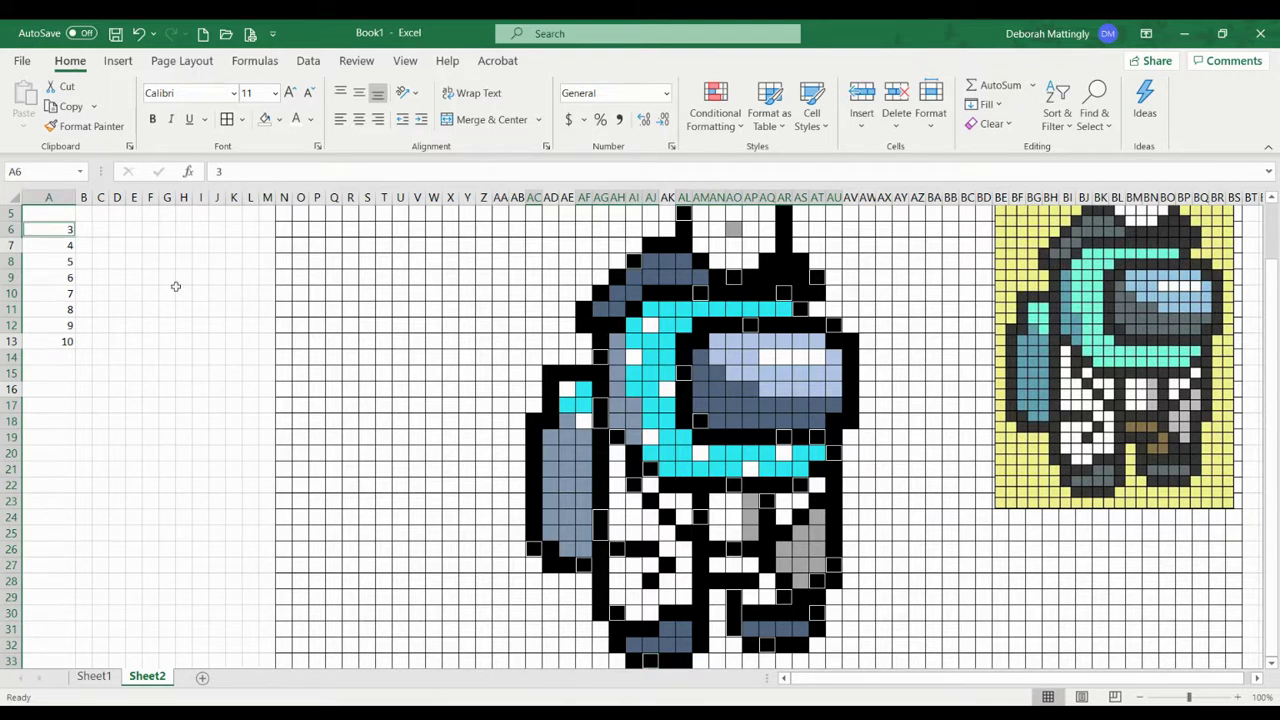
{"action": "left_click", "coordinate": [714, 125]}
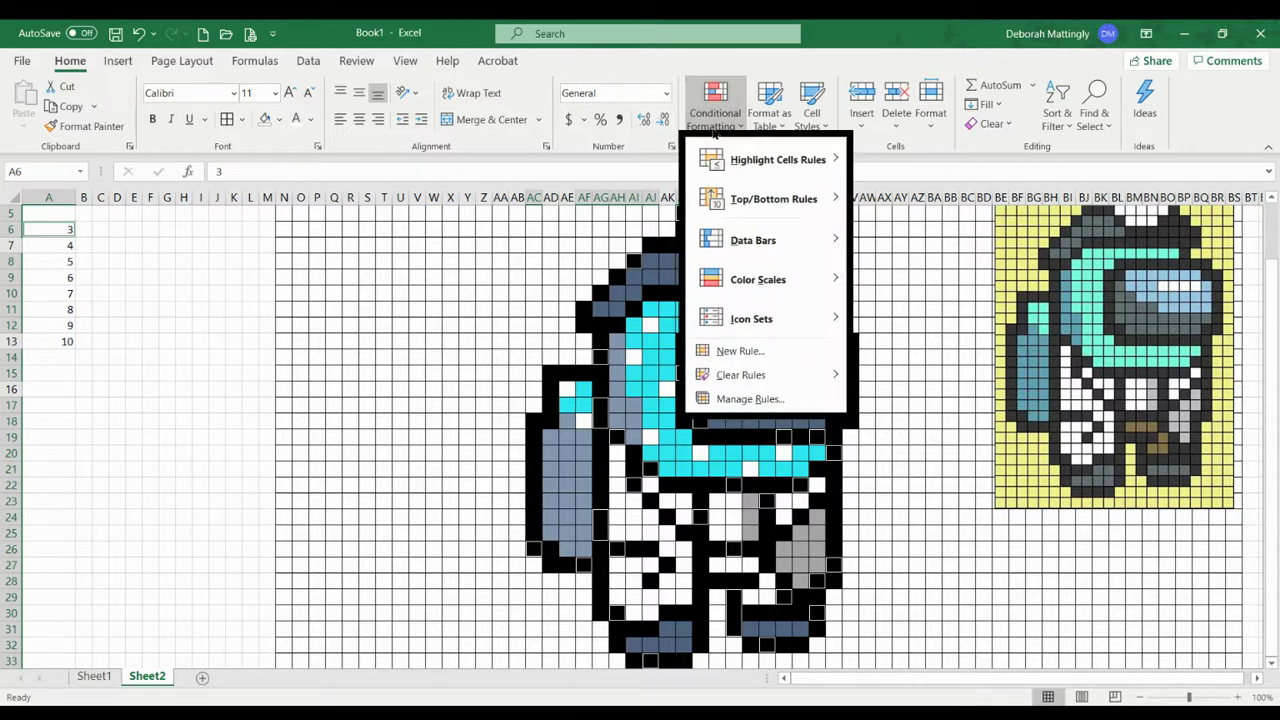
{"action": "left_click", "coordinate": [745, 351]}
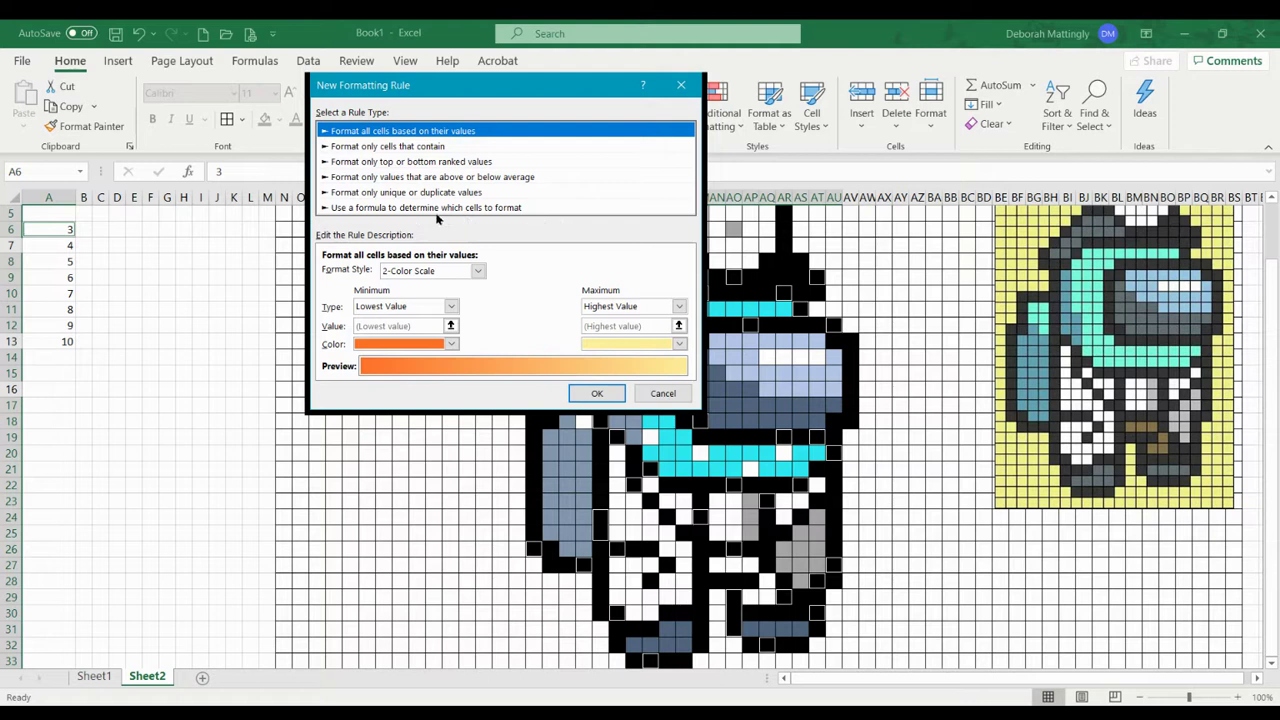
{"action": "left_click", "coordinate": [338, 210]}
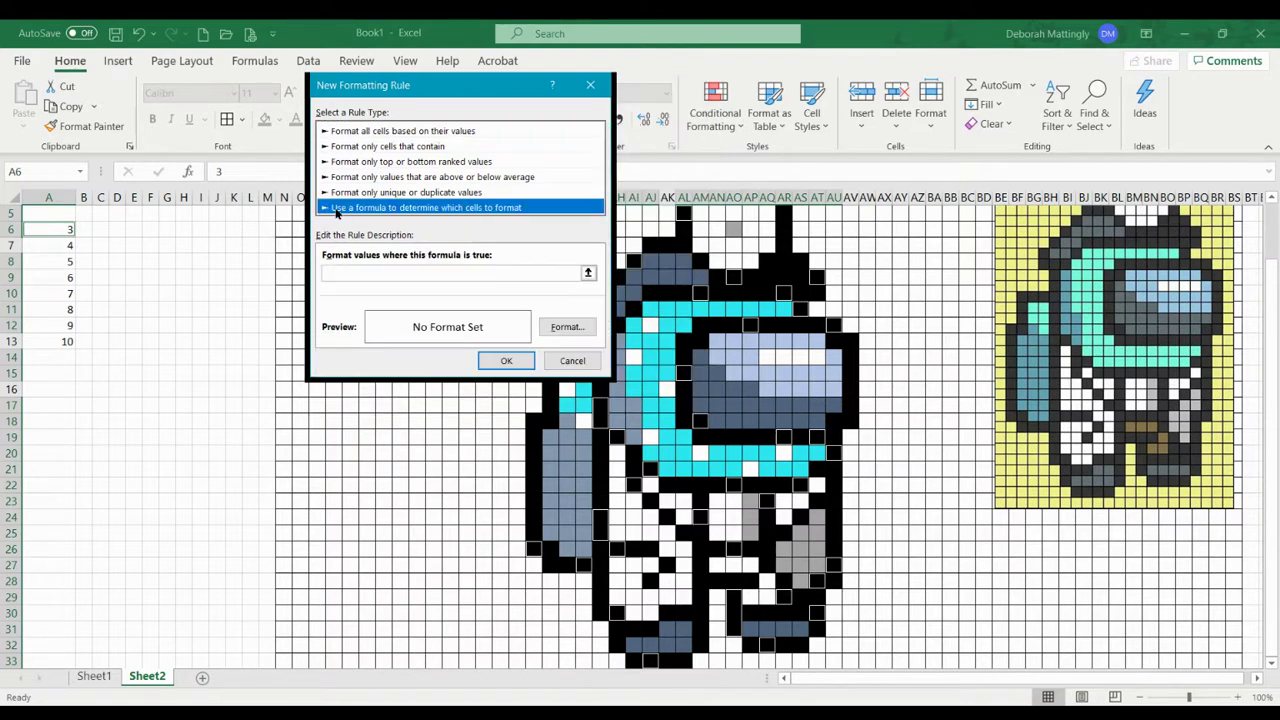
{"action": "left_click", "coordinate": [354, 272]}
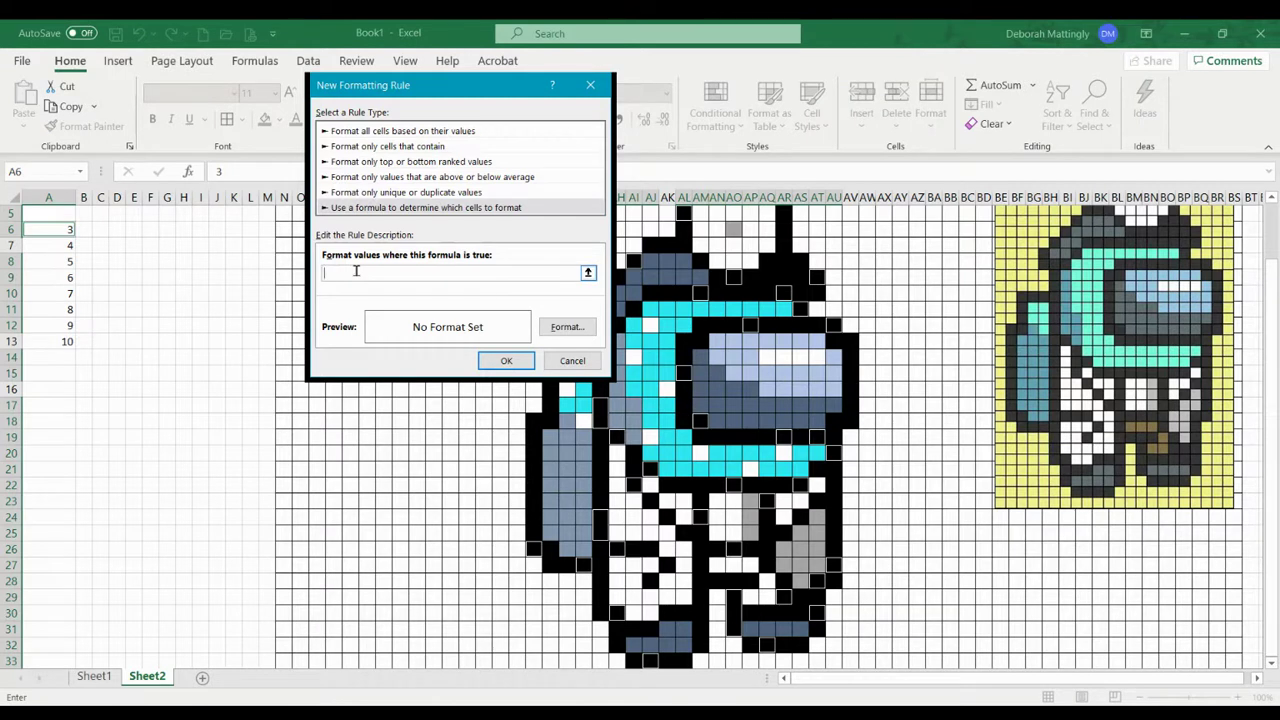
{"action": "type", "text": "="}
{"action": "left_click", "coordinate": [45, 233]}
{"action": "type", "text": "="}
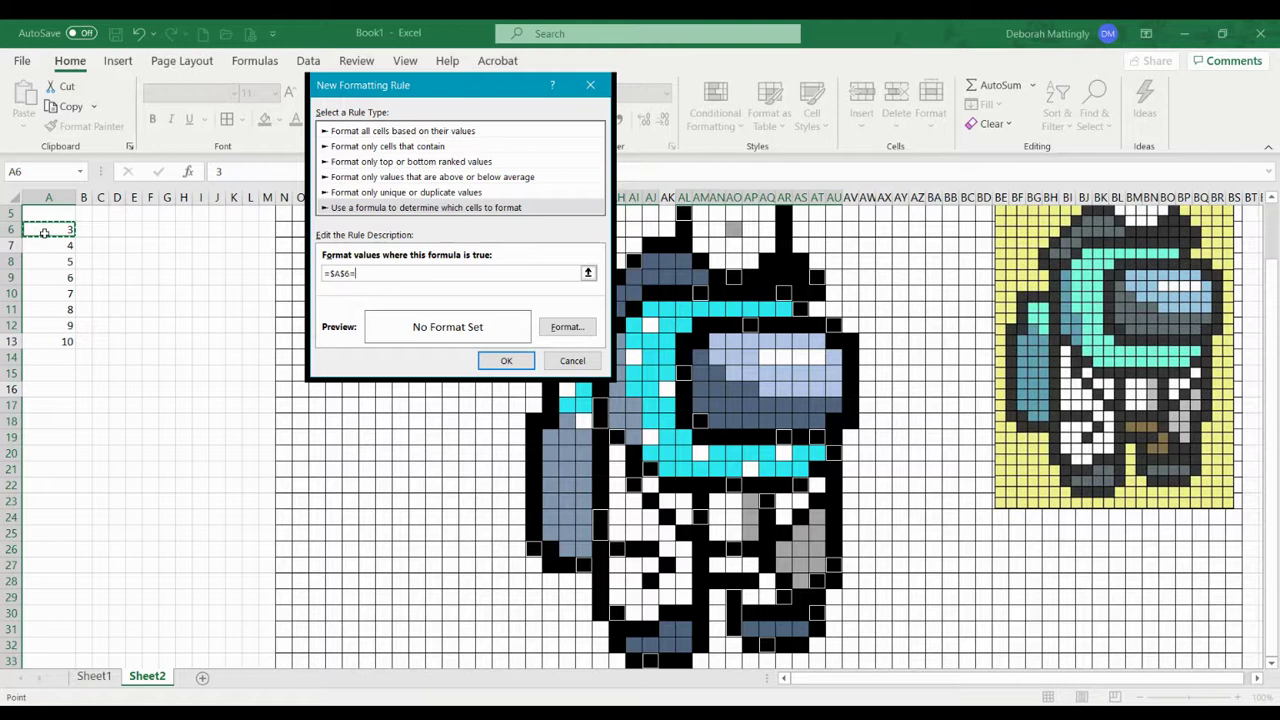
{"action": "type", "text": "3"}
Give the rule a black fill and a white font color, and apply it to the selected cells.
{"action": "left_click", "coordinate": [560, 328]}
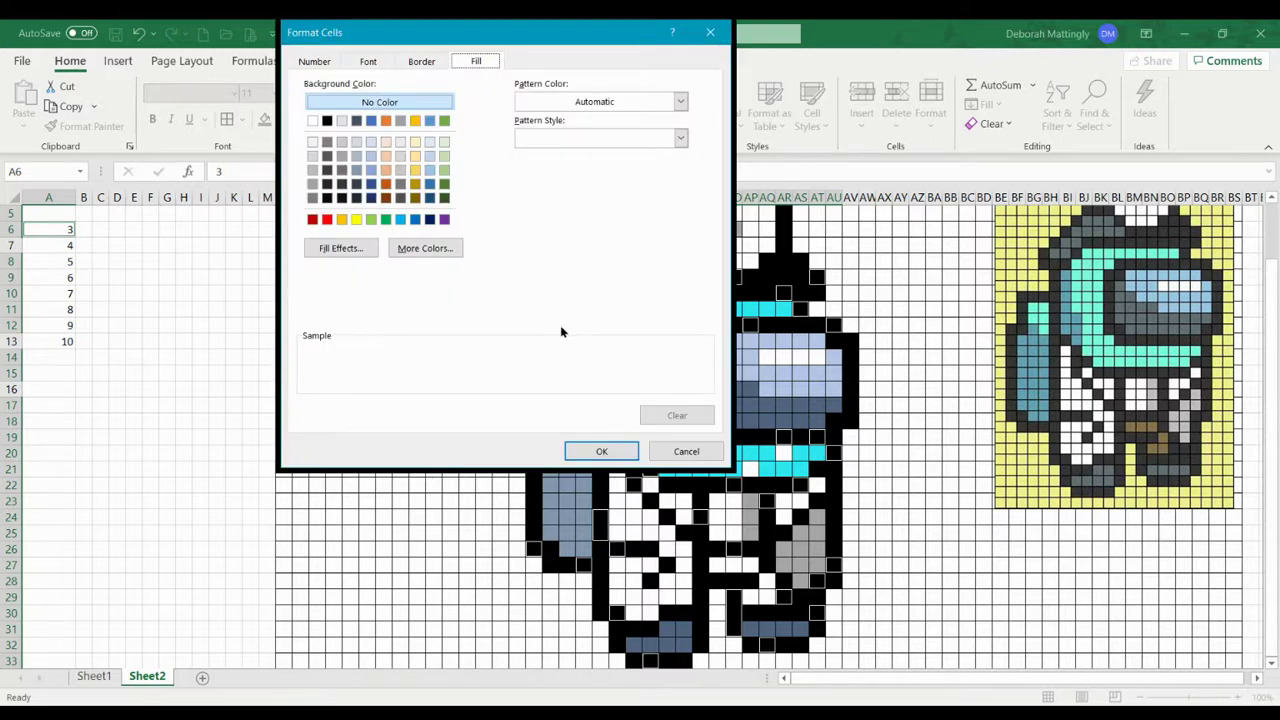
{"action": "left_click", "coordinate": [327, 121]}
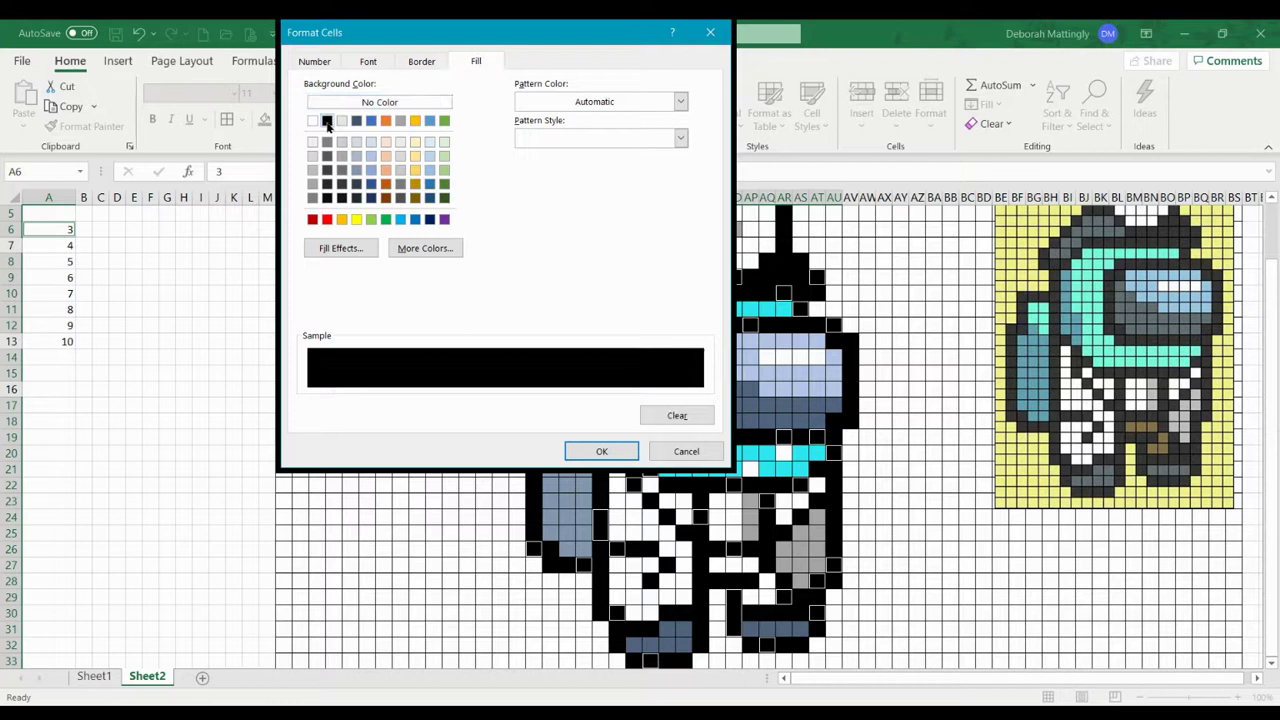
{"action": "left_click", "coordinate": [370, 62]}
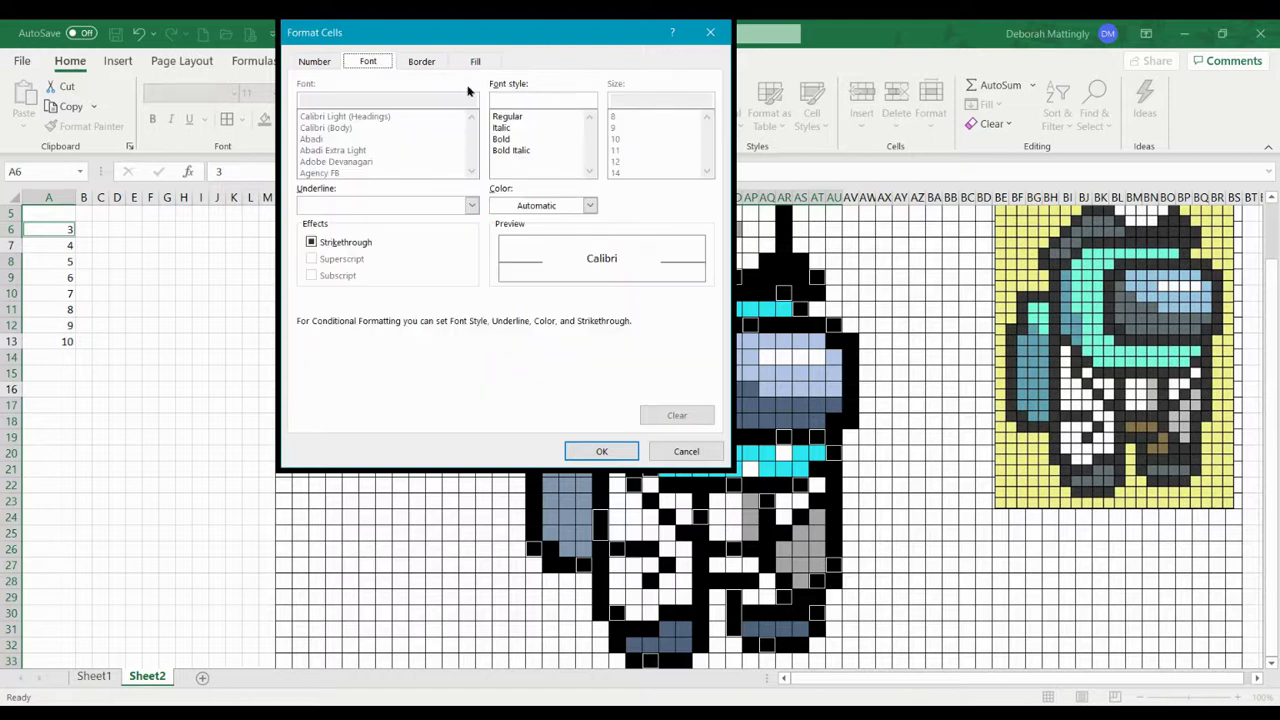
{"action": "left_click", "coordinate": [590, 206]}
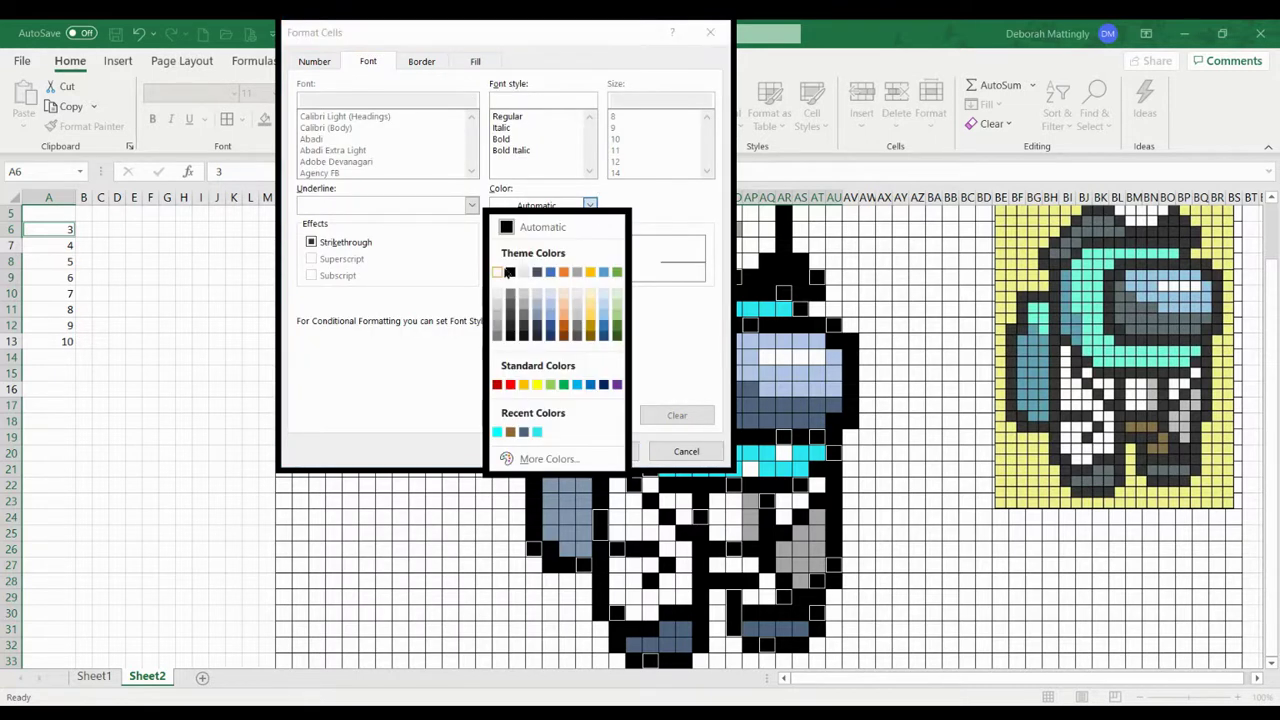
{"action": "left_click", "coordinate": [498, 274]}
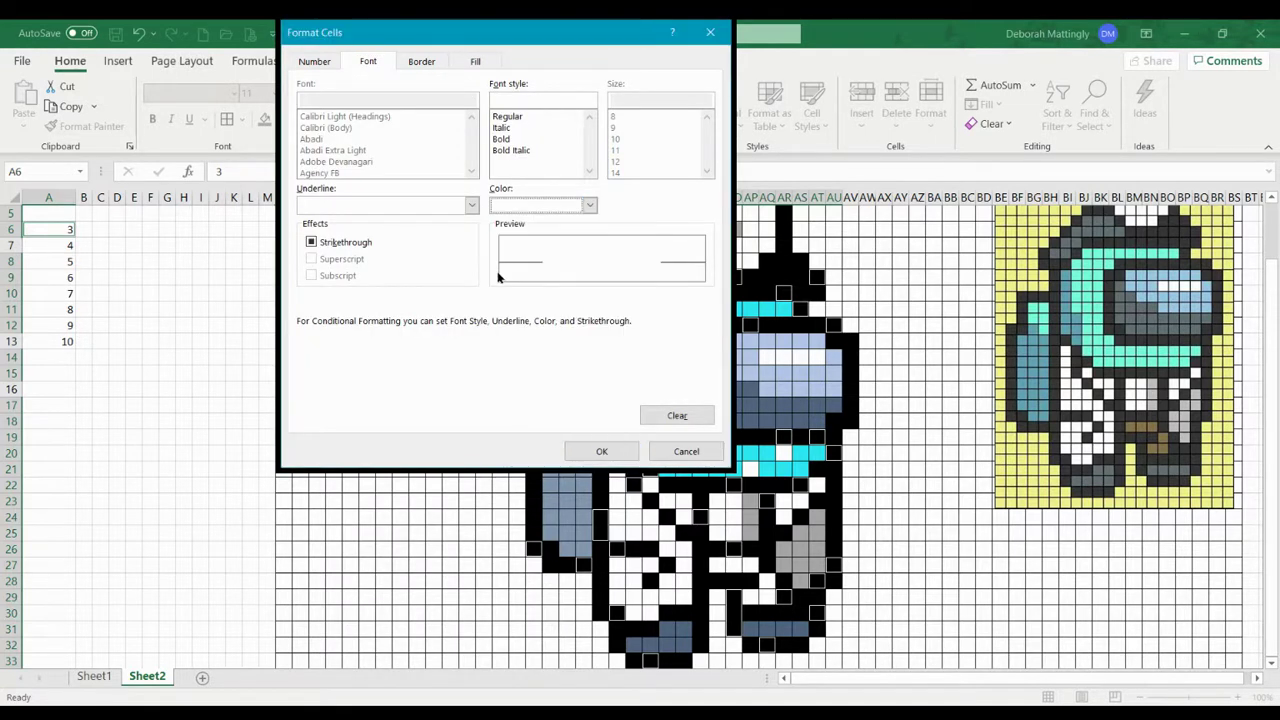
{"action": "left_click", "coordinate": [610, 453]}
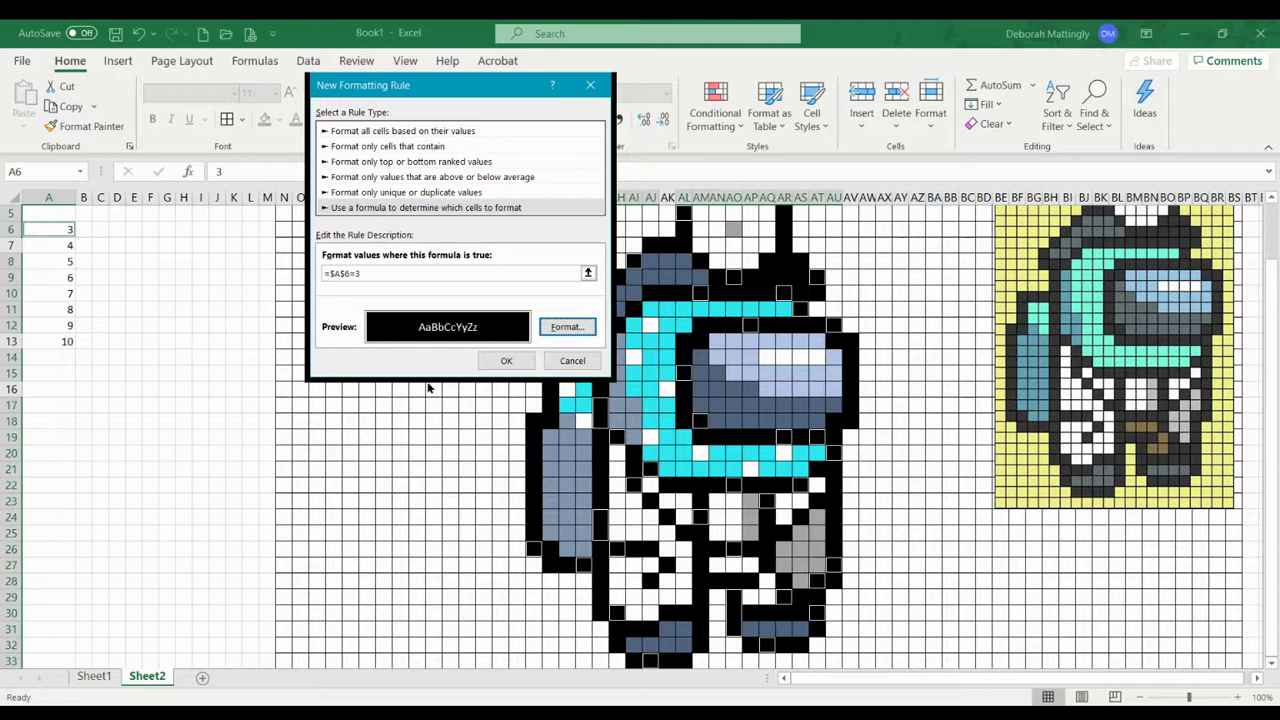
{"action": "left_click", "coordinate": [508, 361]}
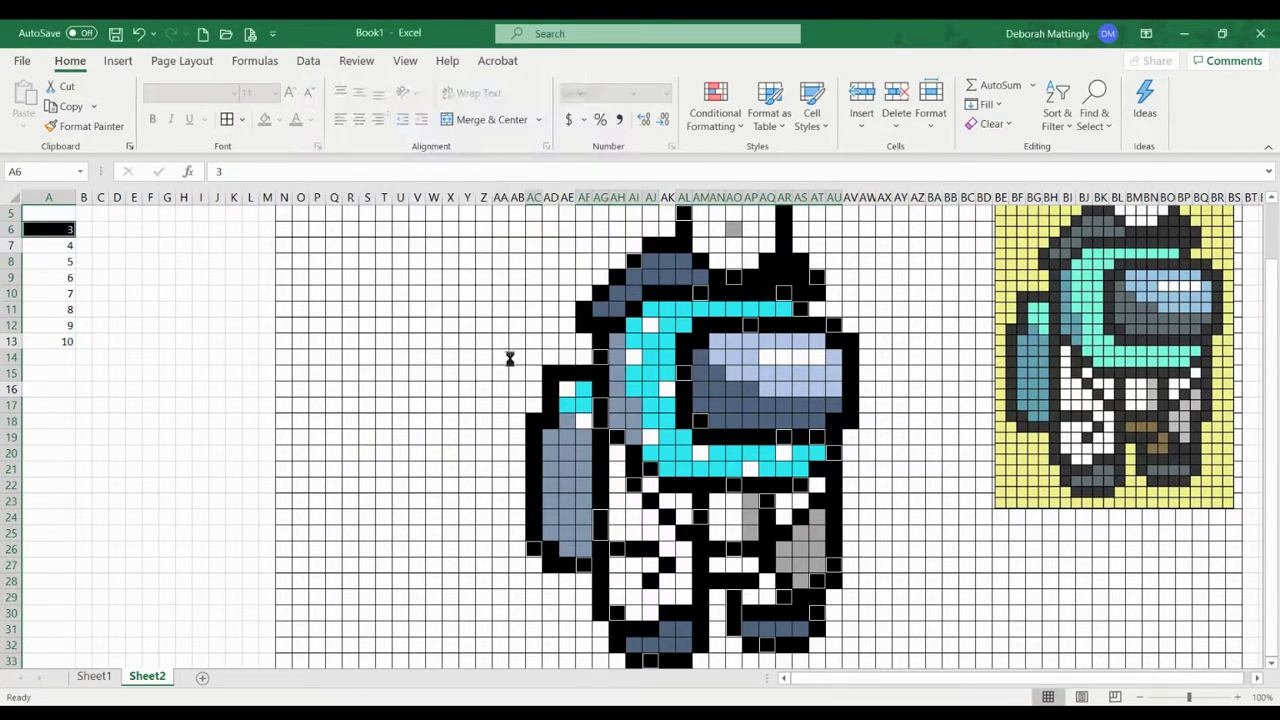
Set the selected cells to No Fill, and delete the value in A6 to test the black rule.
{"action": "left_click", "coordinate": [265, 122]}
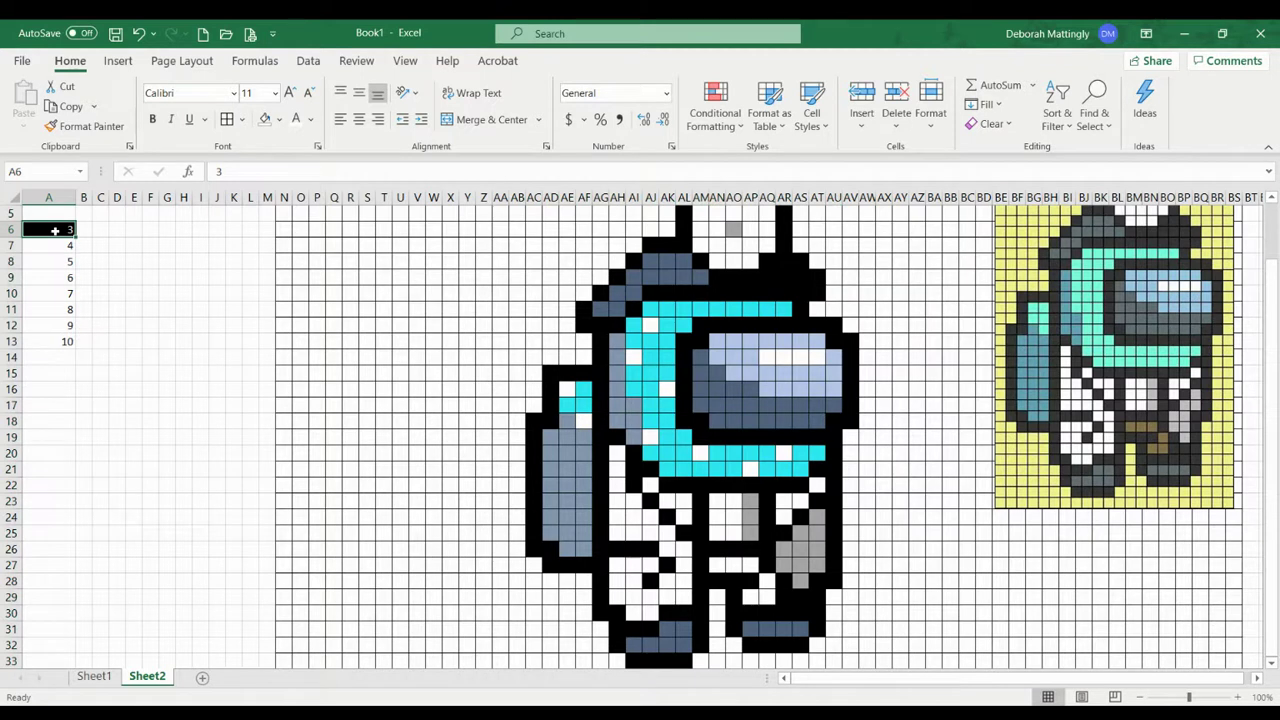
{"action": "key", "text": "Delete"}
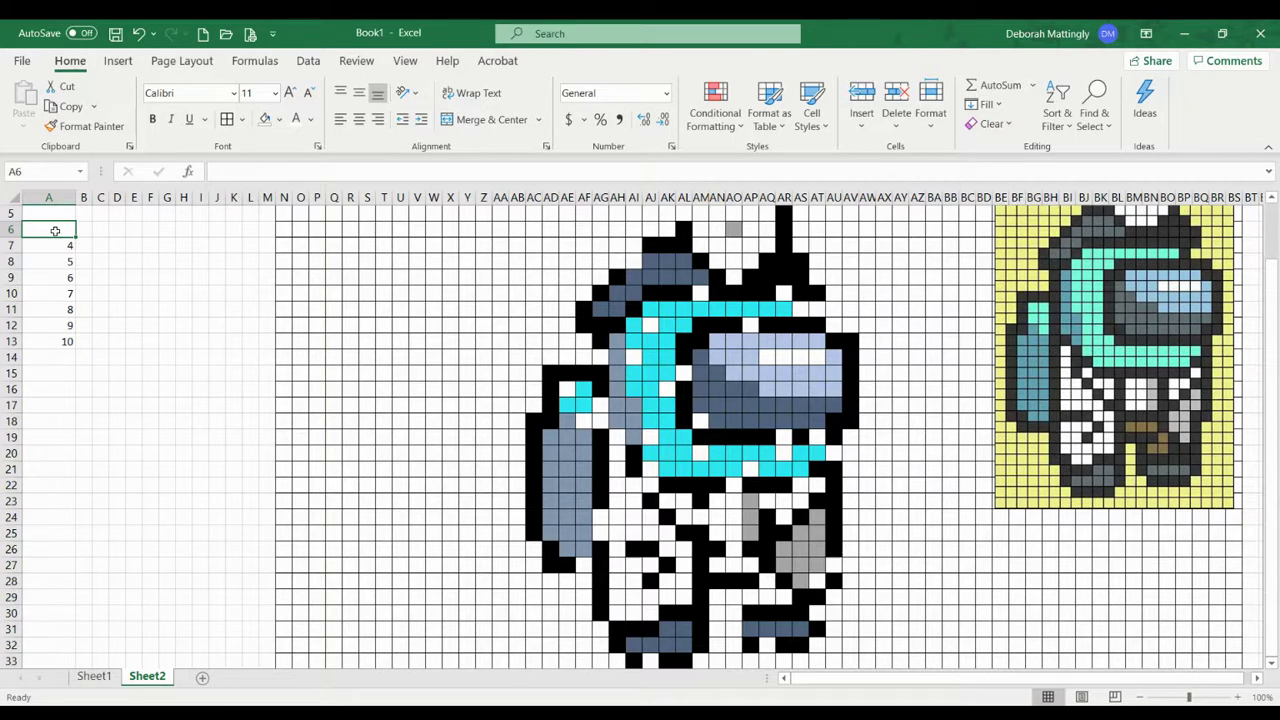
Enter 1, 2 and 3 in A4:A6 to test the three color rules, and clear those cells again.
{"action": "key", "text": "Up"}
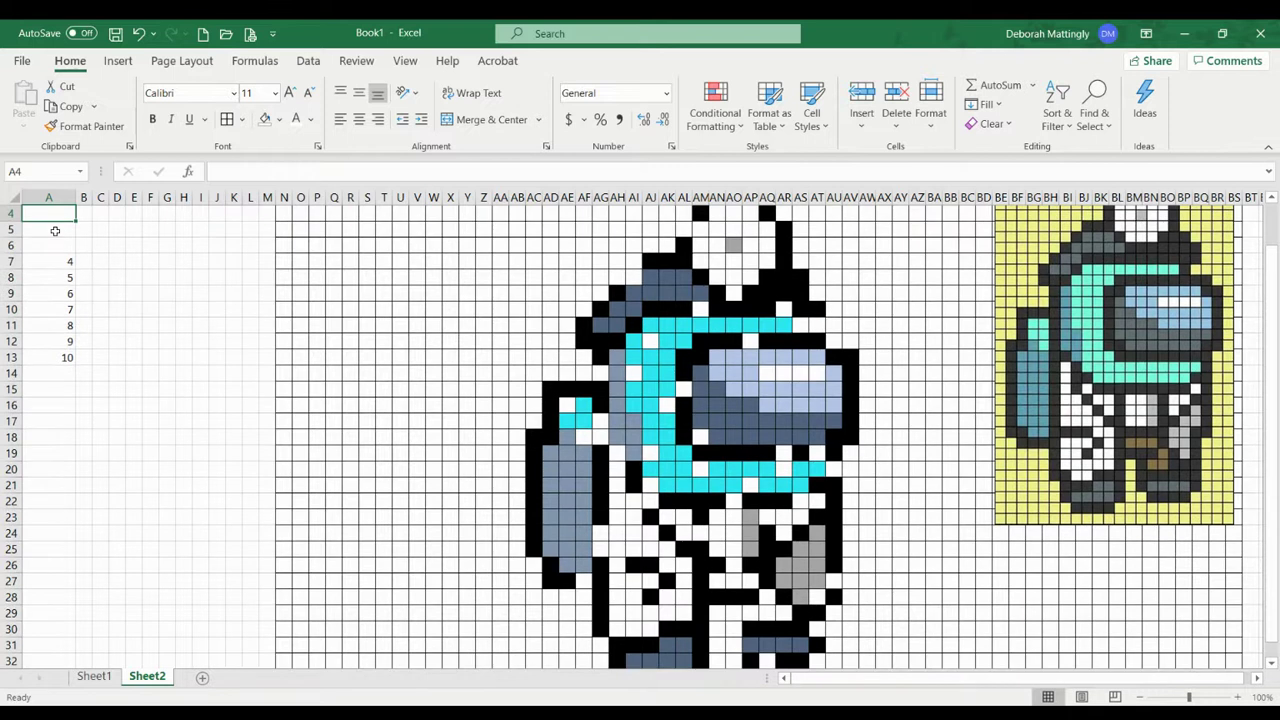
{"action": "type", "text": "2"}
{"action": "key", "text": "Return"}
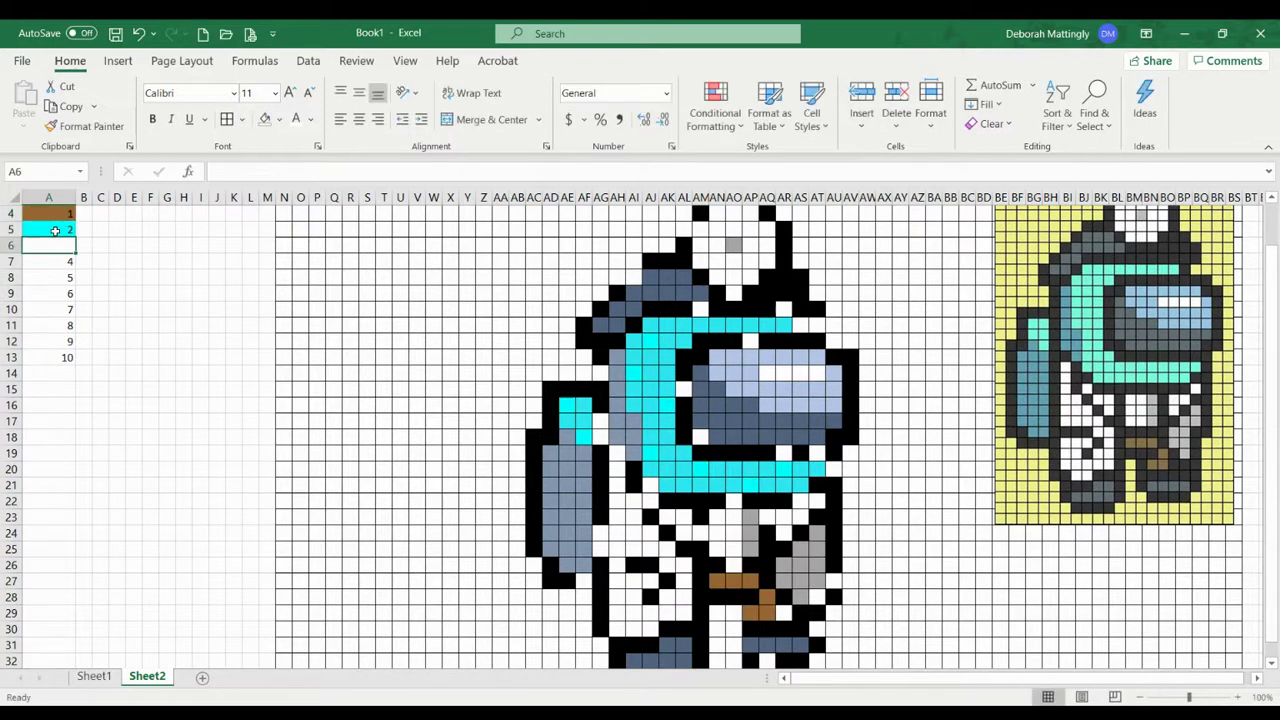
{"action": "type", "text": "3"}
{"action": "key", "text": "Return"}
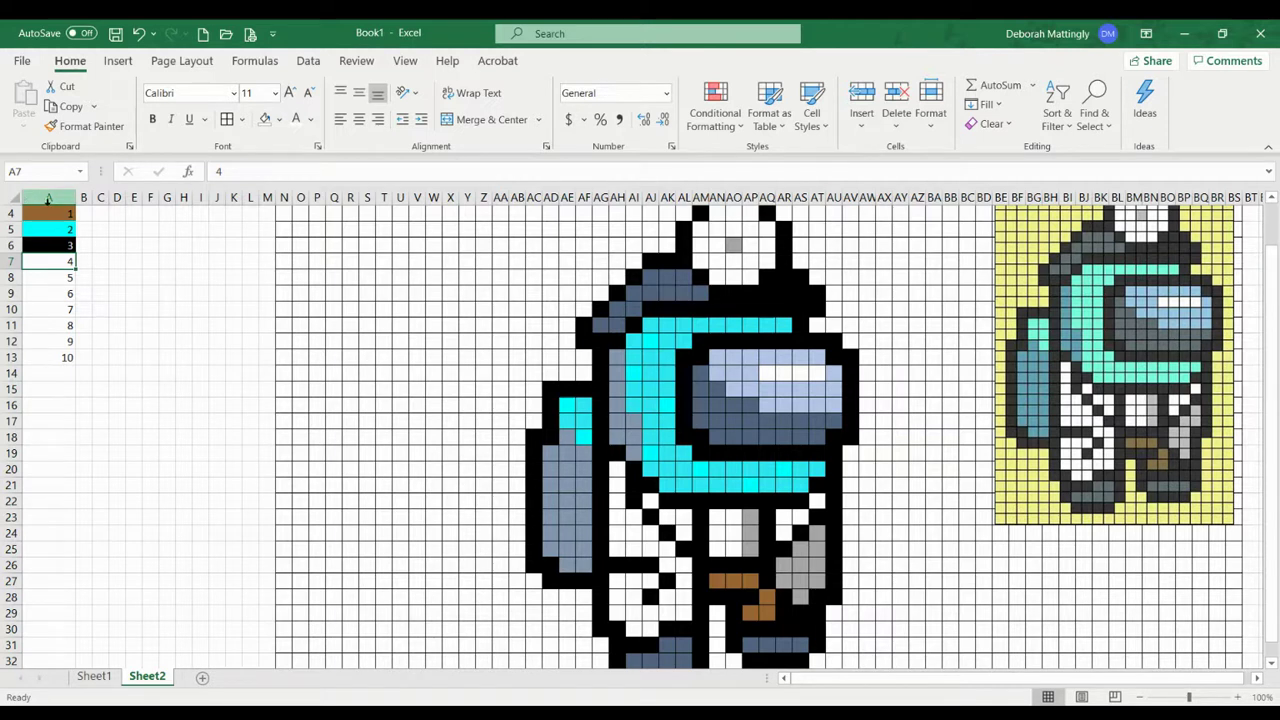
{"action": "left_click_drag", "start_coordinate": [60, 213], "coordinate": [60, 246]}
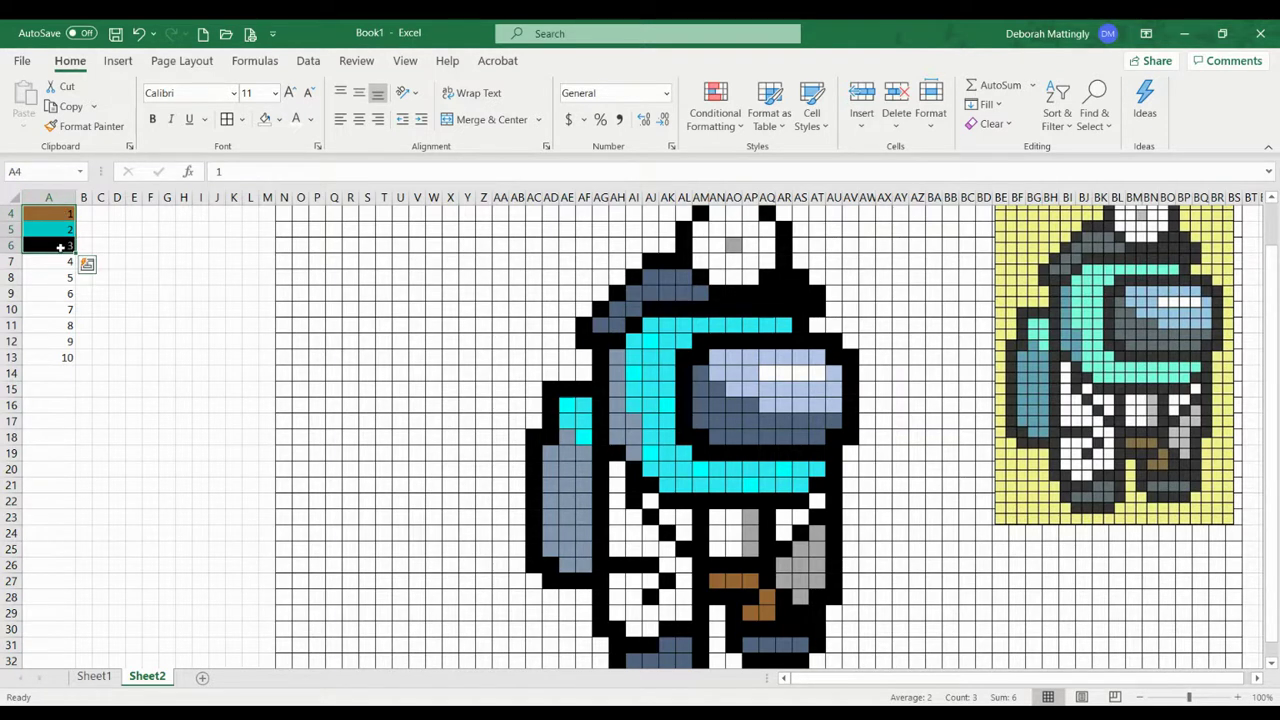
{"action": "key", "text": "Delete"}
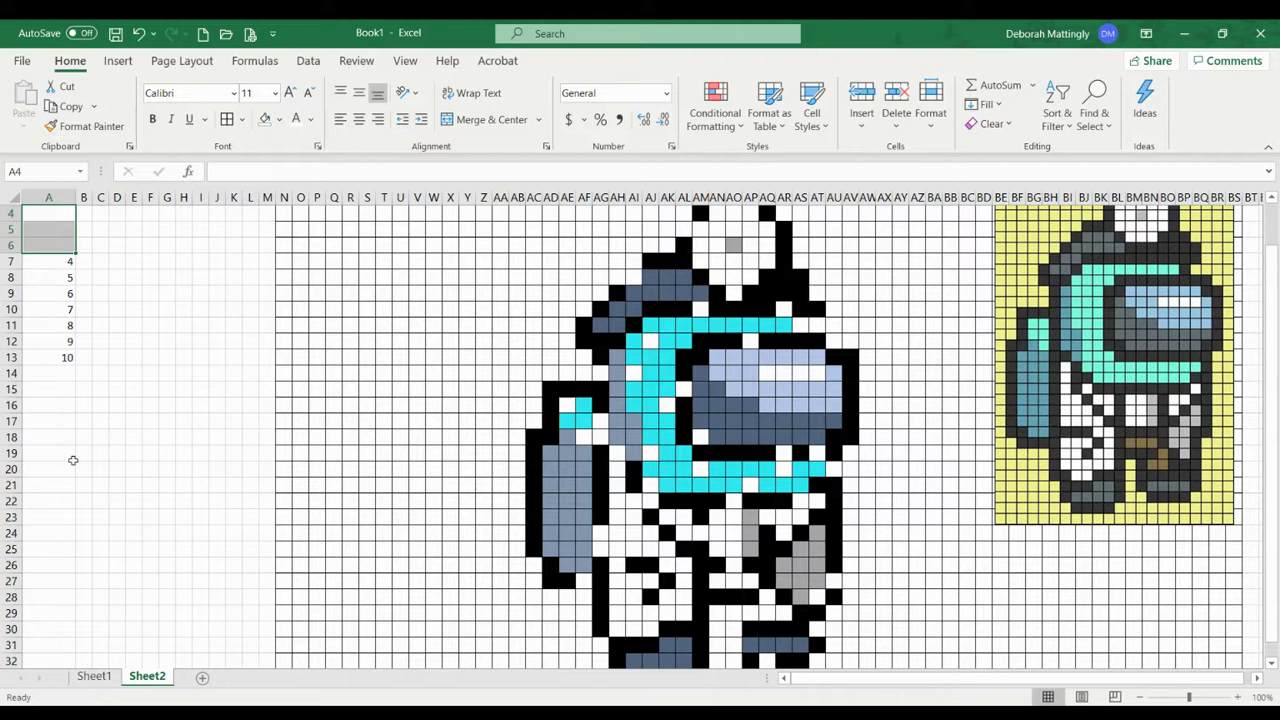